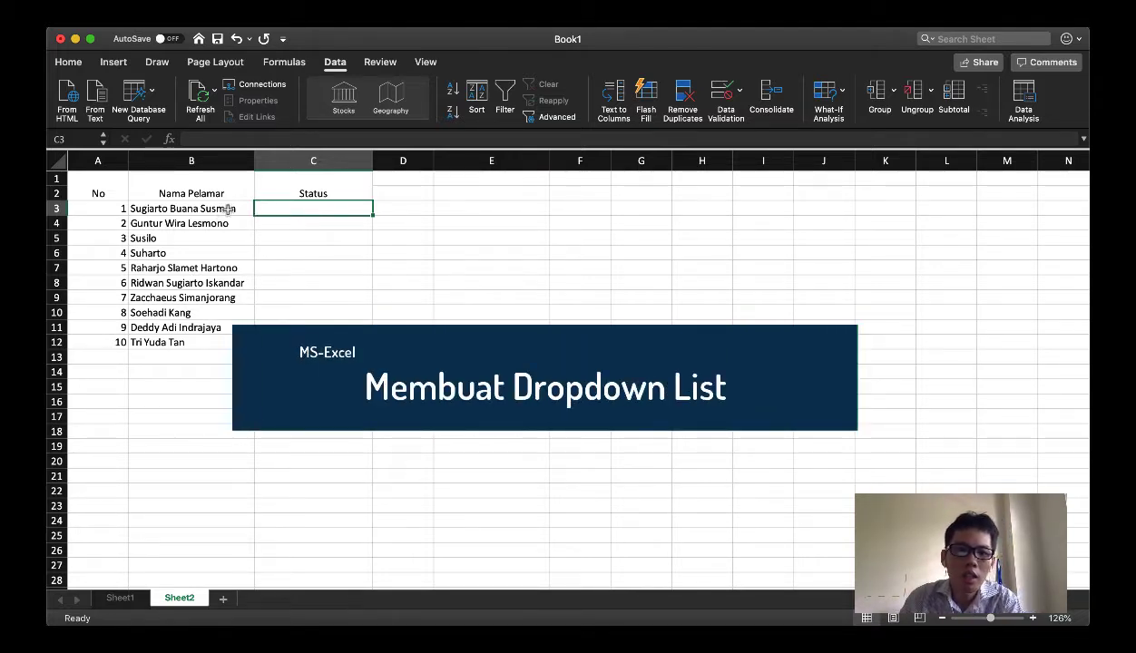
Enter the status options "Aplikasi diajukan", "Dalam proses" and "Panggilan interview" in cells E3 to E5
mouse_move(183, 208)
mouse_down()
mouse_move(186, 328)
mouse_move(199, 349)
mouse_up()
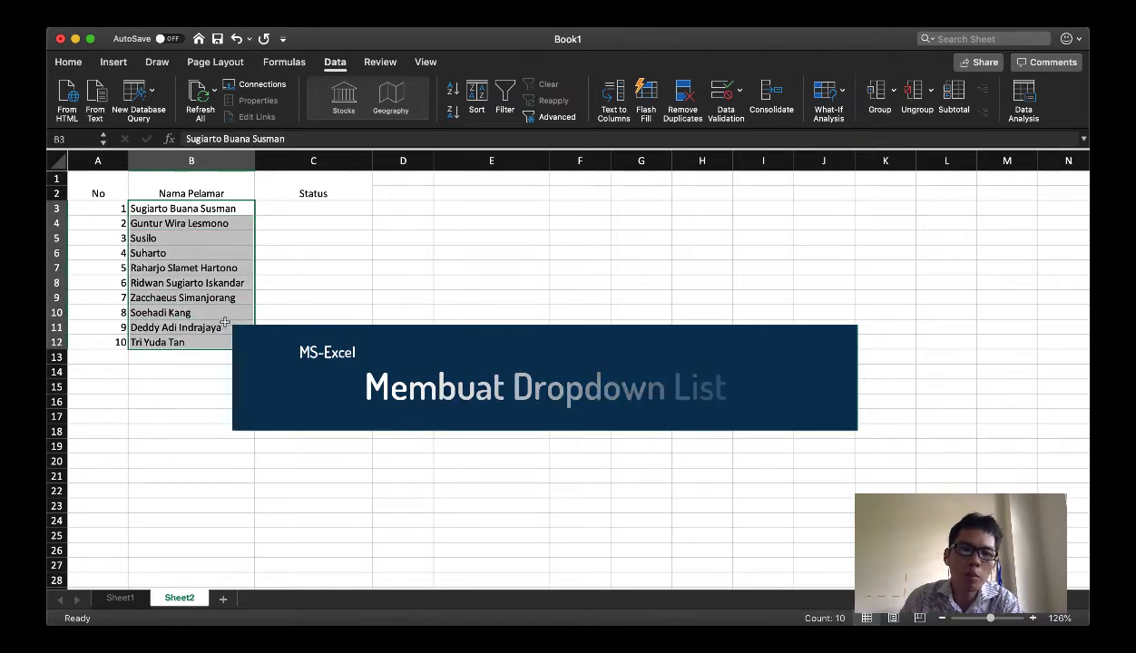
click(279, 205)
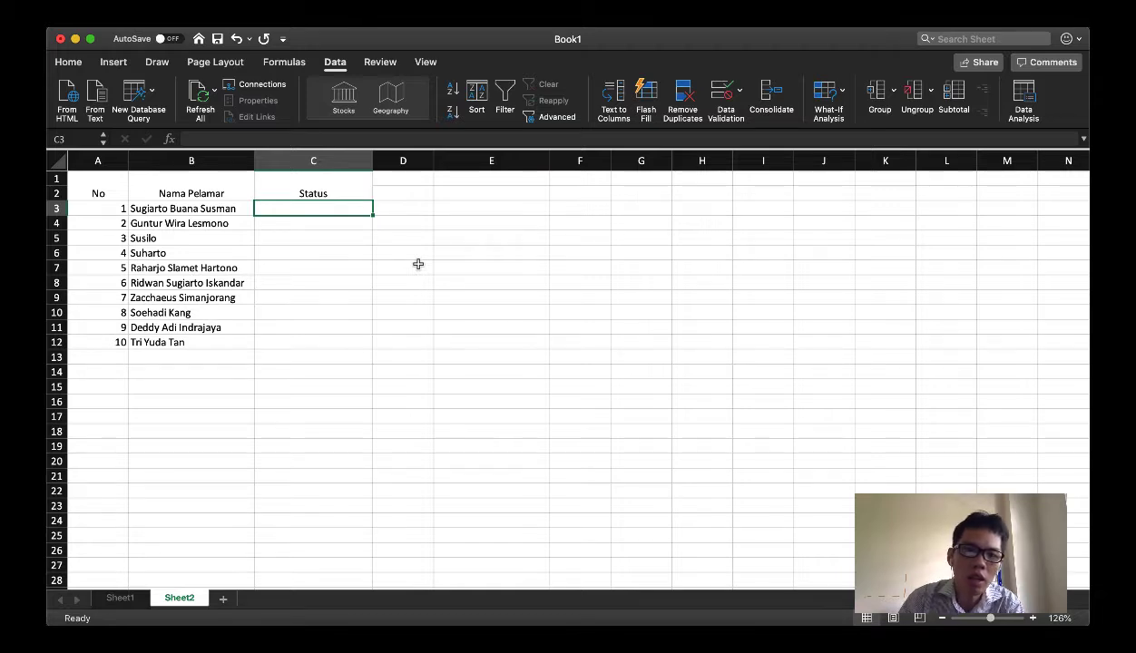
key(Right)
key(Right)
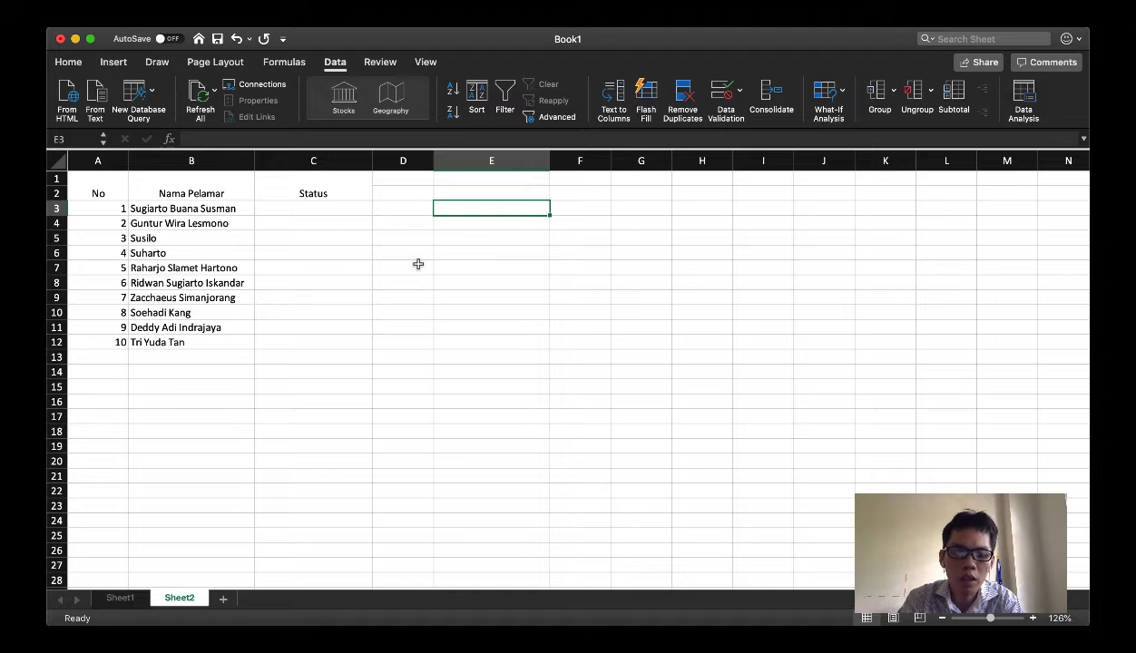
text(A)
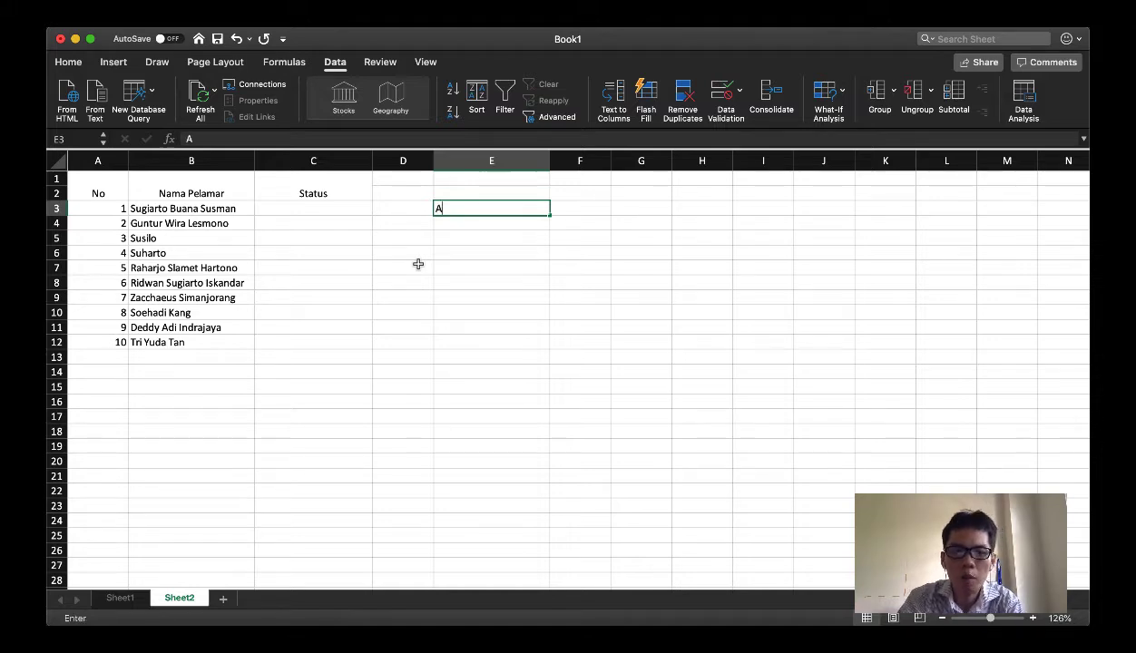
text(plikasi diajukan)
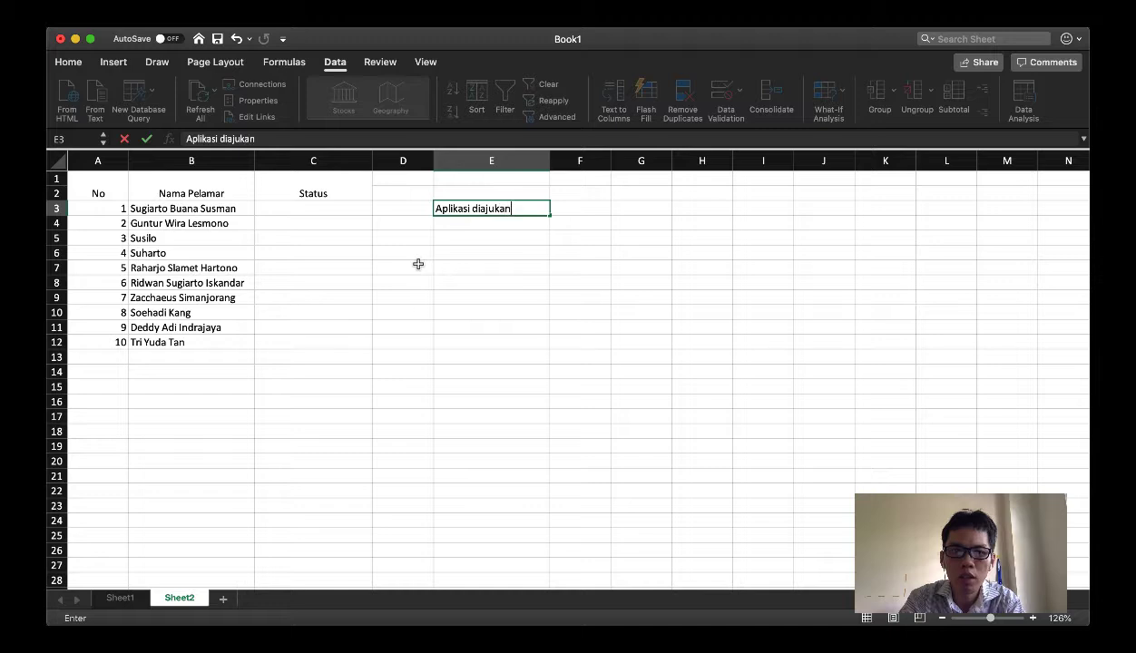
key(Return)
text(Dalam)
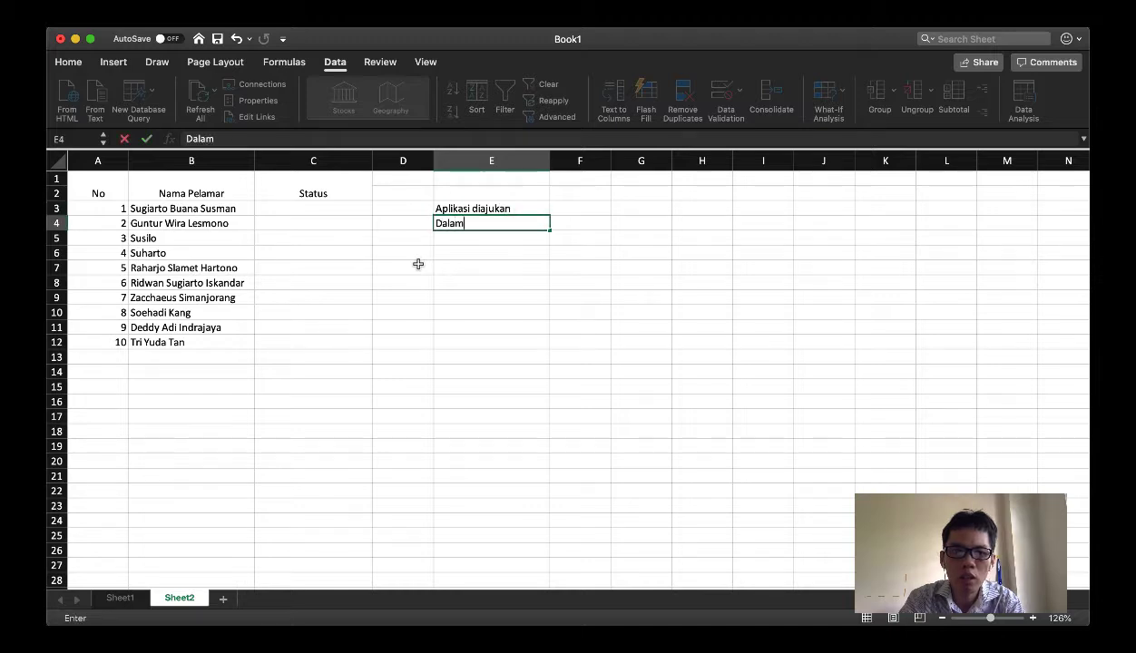
text( proses)
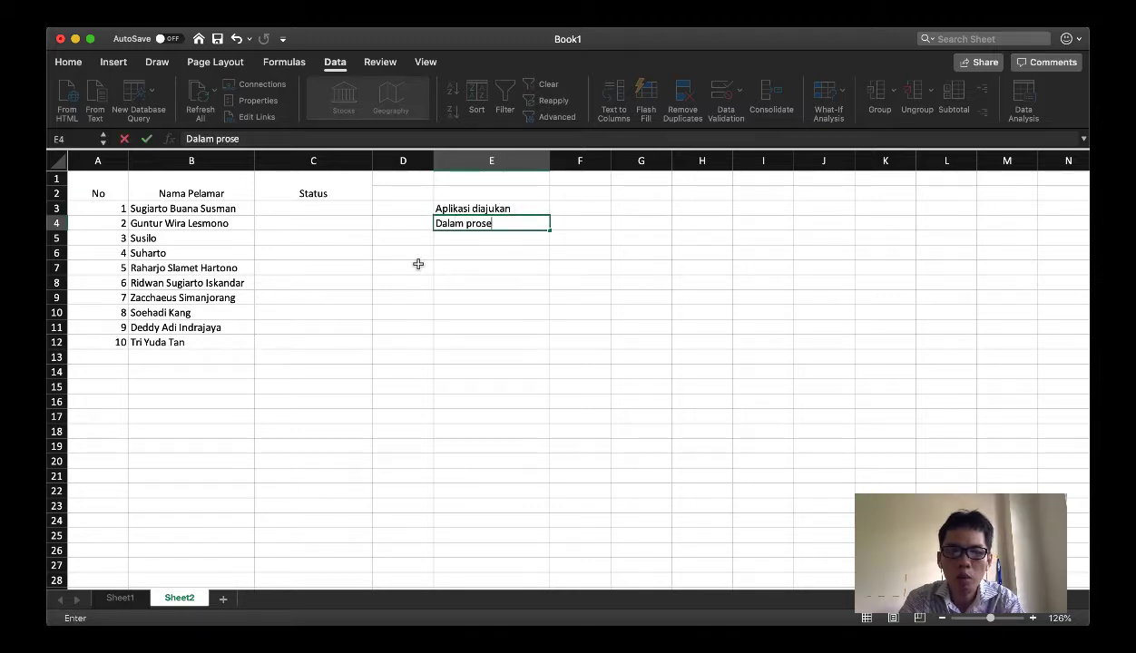
key(Return)
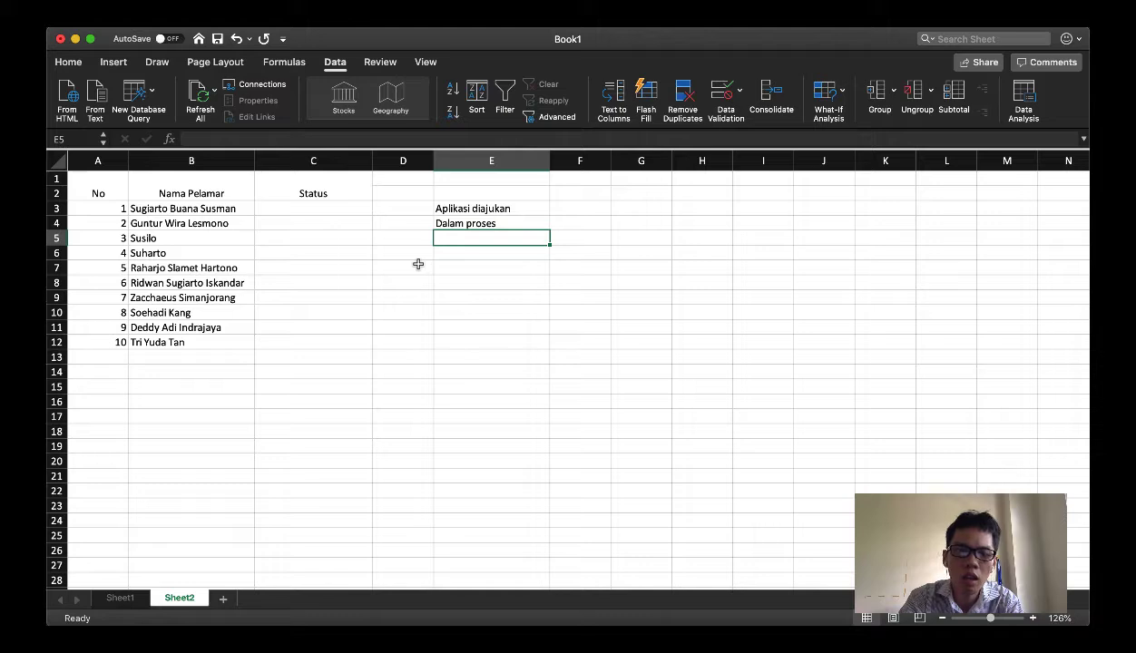
text(Panggilan )
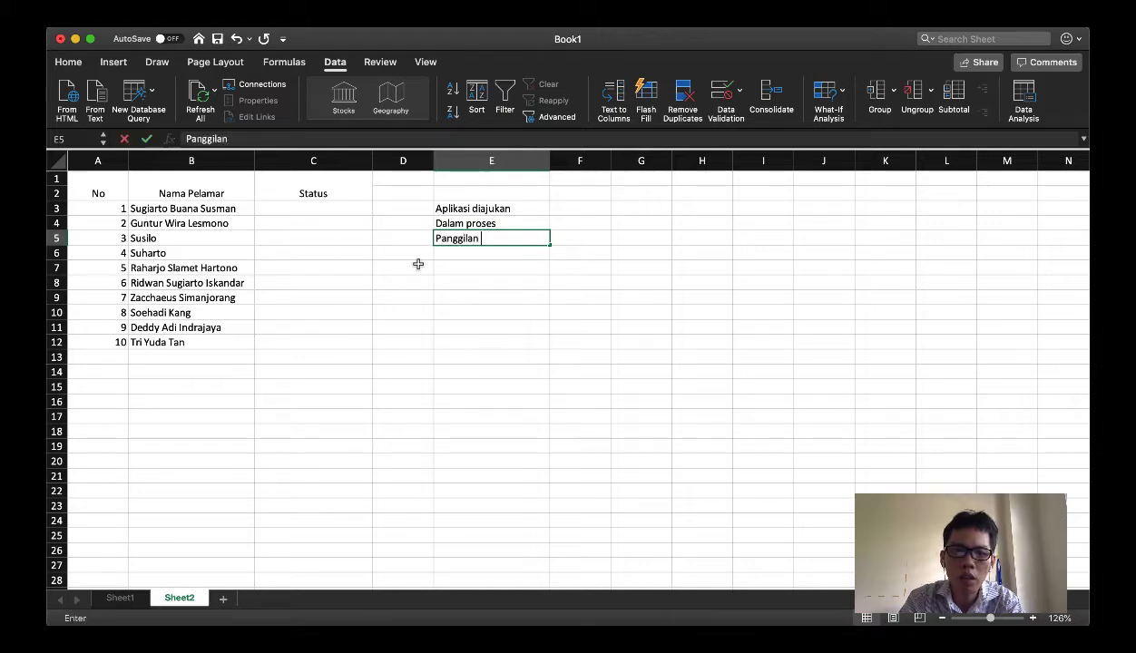
text(interview)
key(Return)
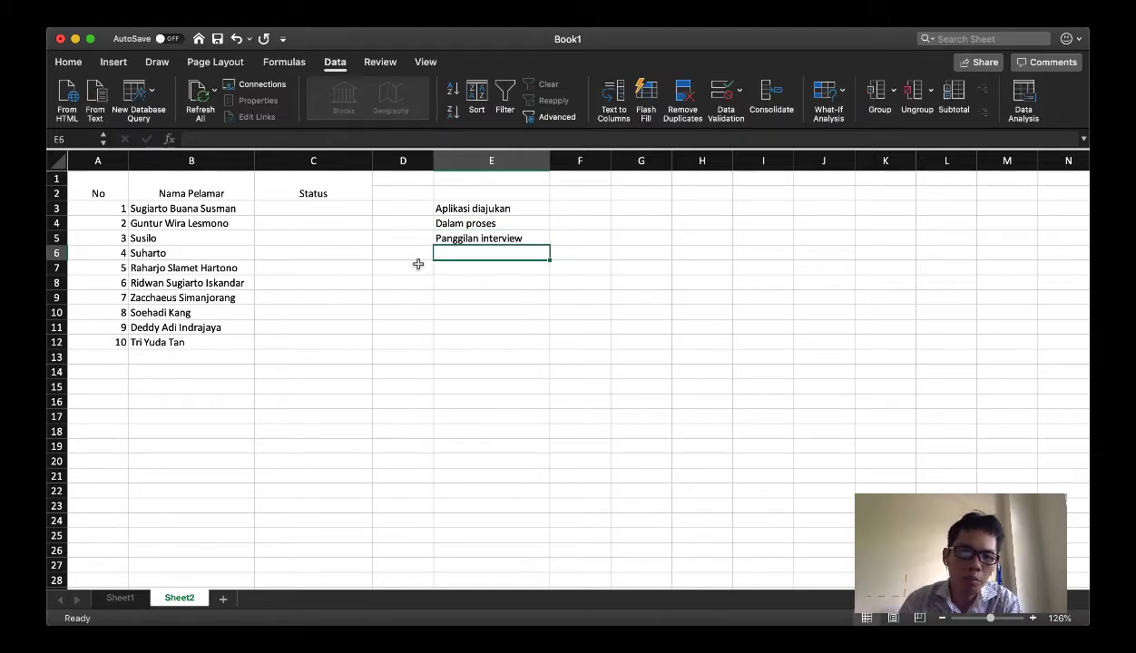
click(315, 211)
shift+click(304, 338)
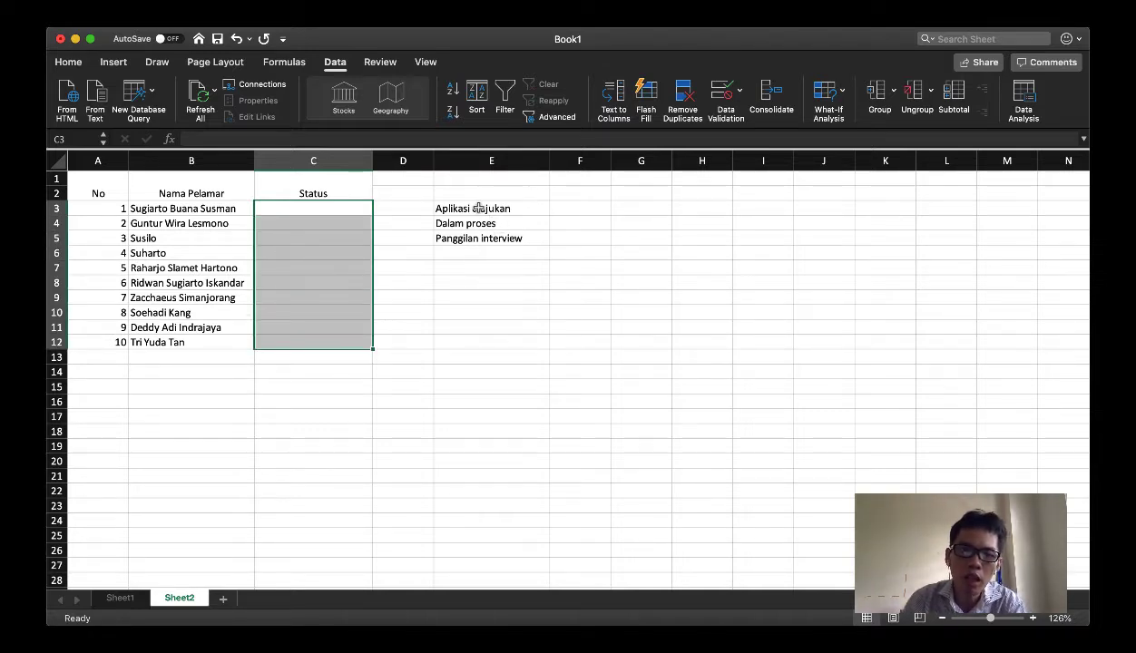
click(350, 207)
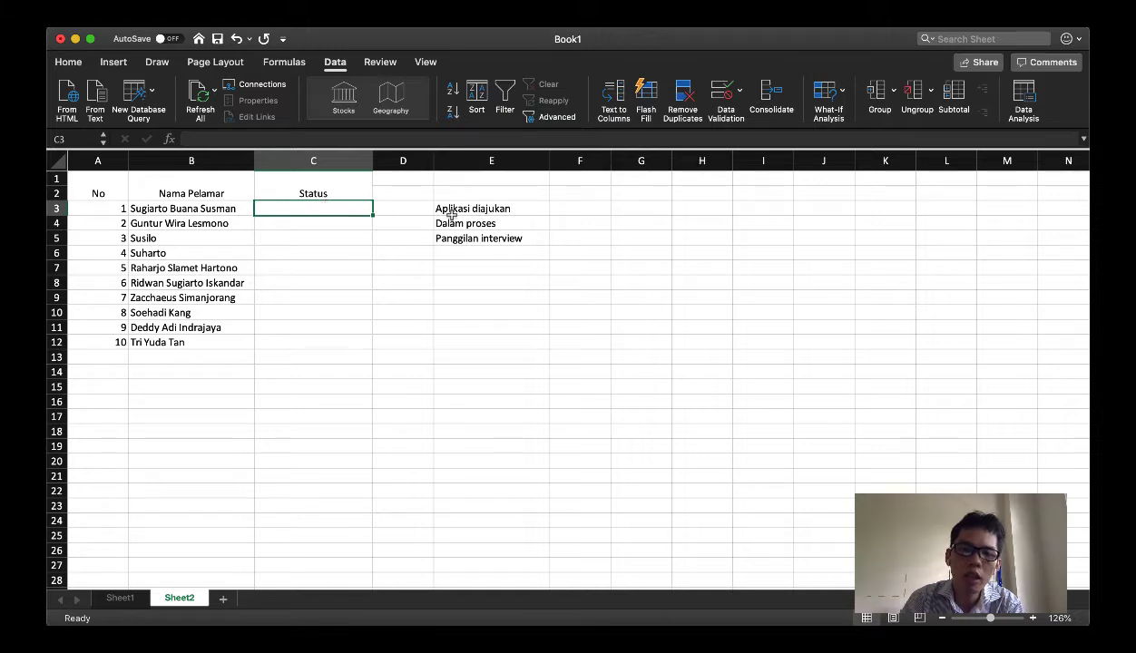
Enter "Aplikasi sedang diajukan" as a free-text status in cell C3 and clear the cell again
double_click(368, 212)
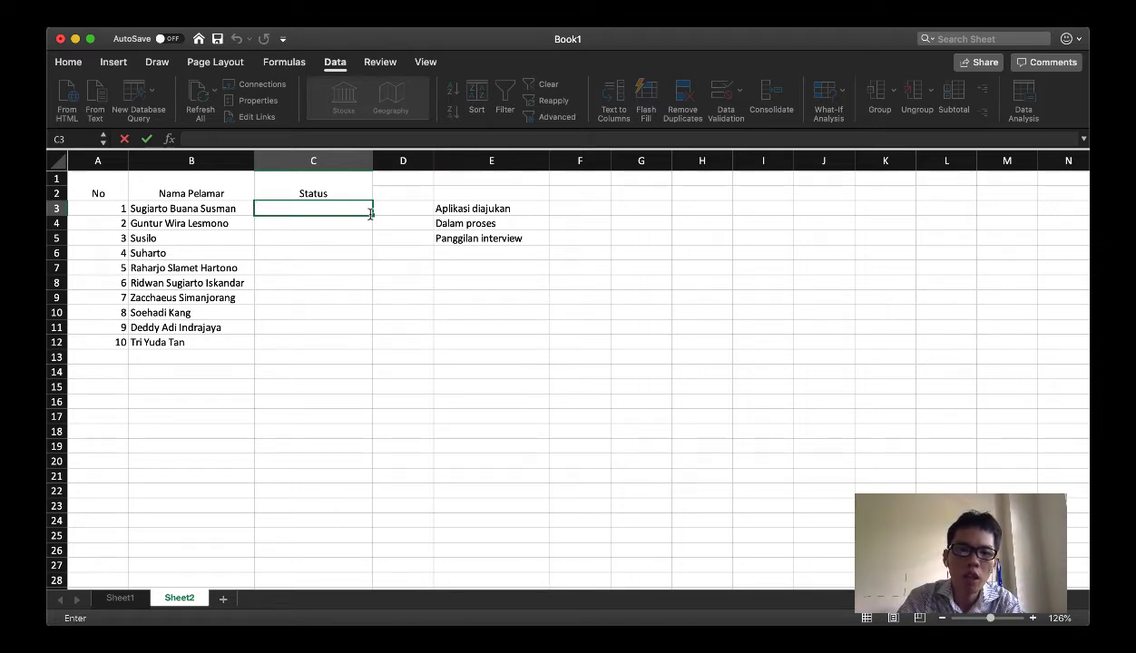
text(Apl)
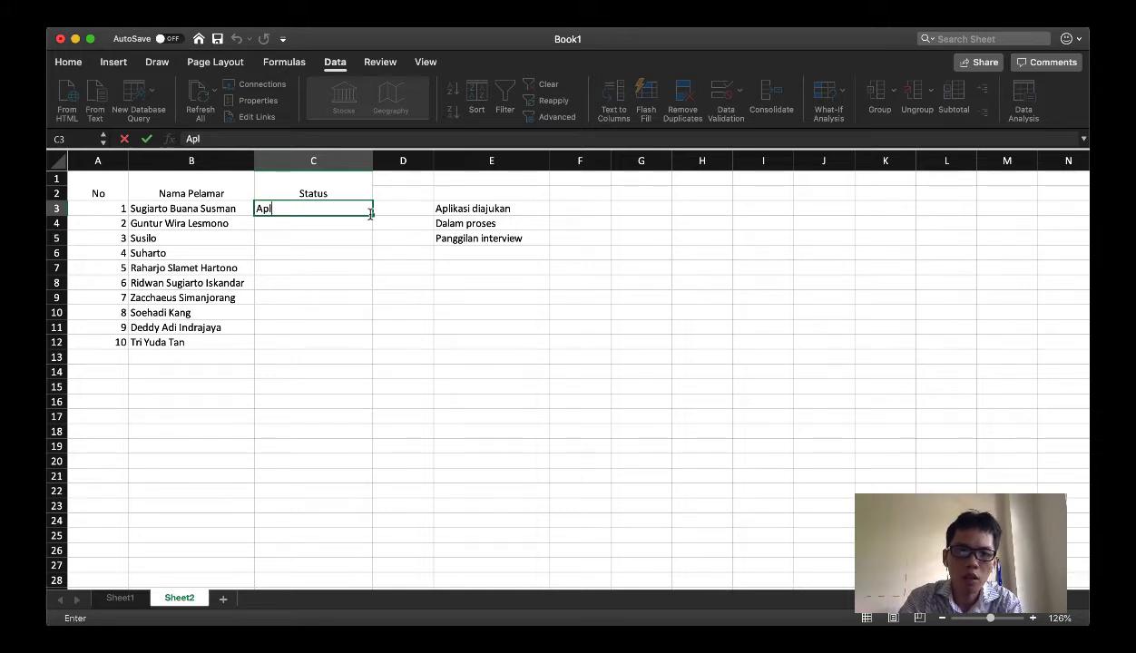
text(ikasi ds)
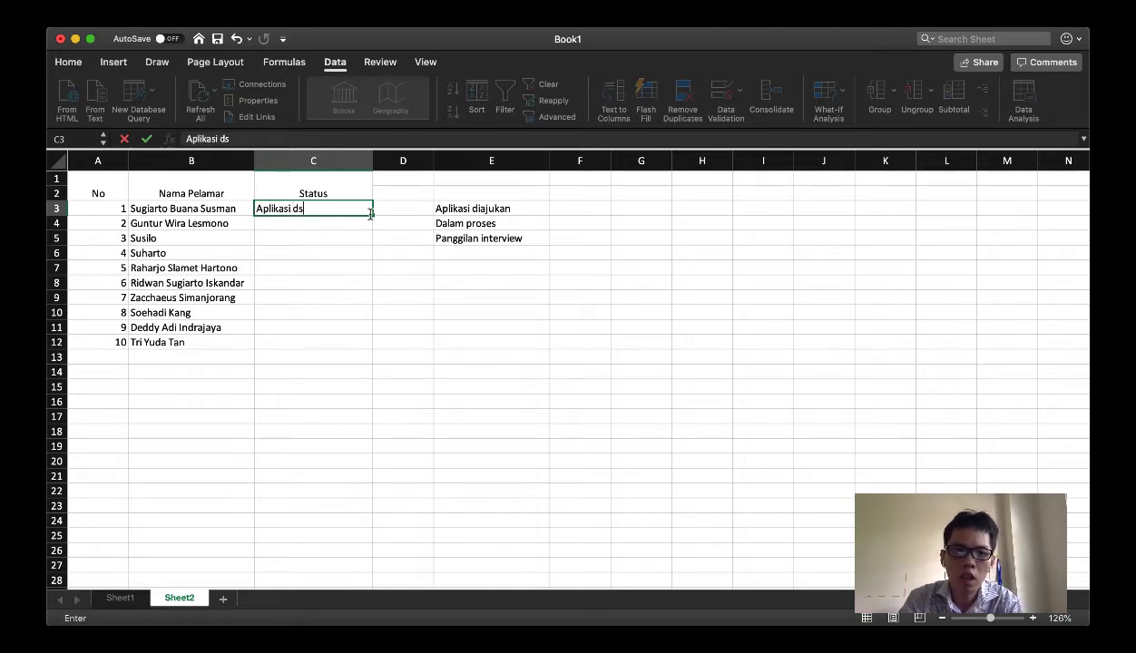
key(BackSpace)
key(BackSpace)
text(sedang diaju)
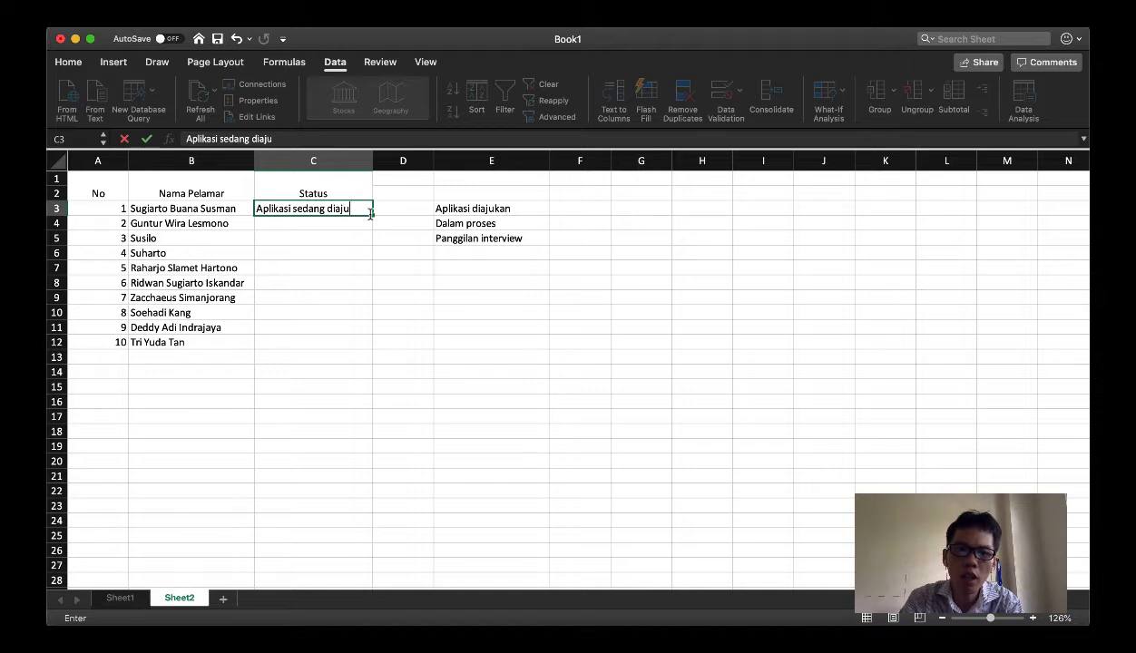
text(kan)
key(Return)
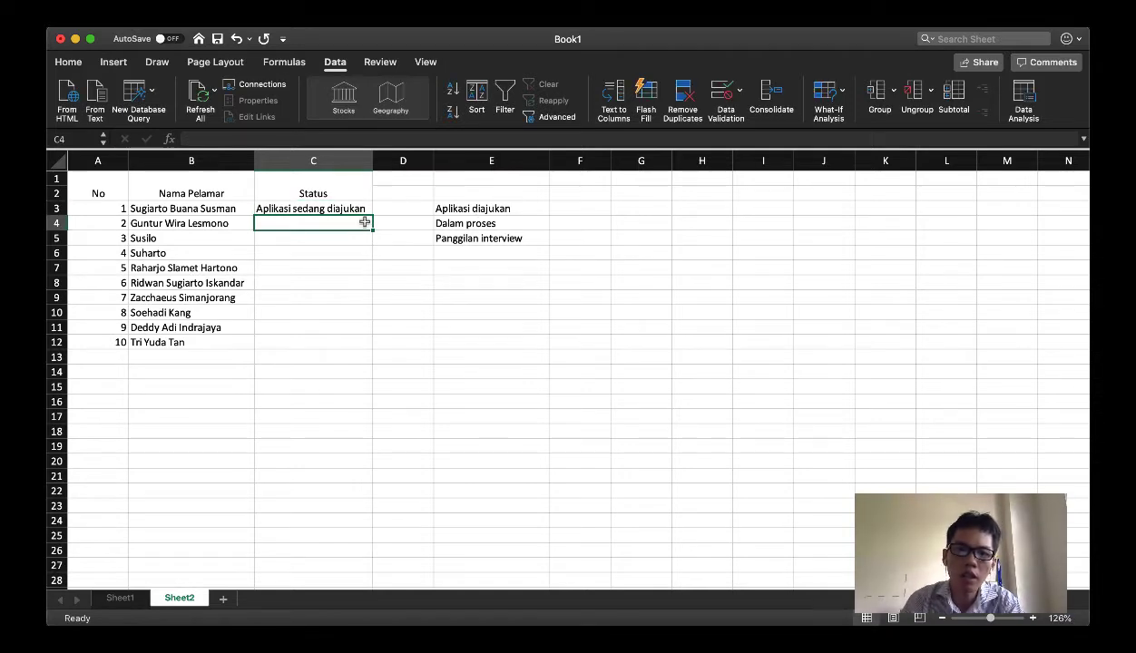
click(320, 208)
key(Delete)
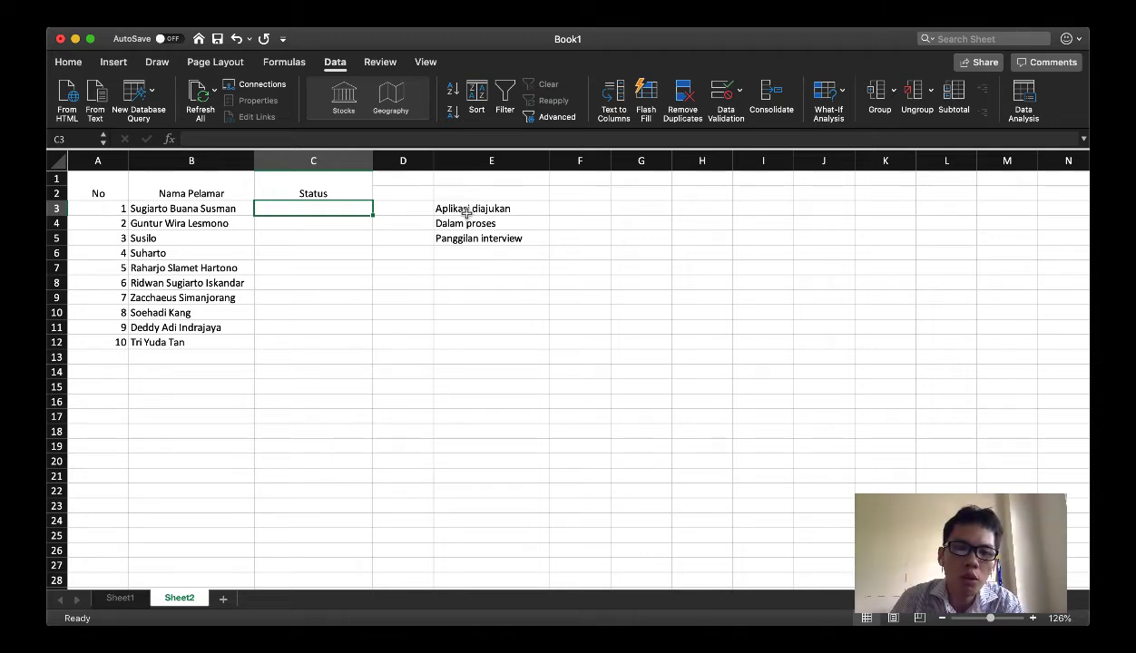
Start a Data Validation rule for cell C3 that allows values from a List
click(334, 63)
click(334, 65)
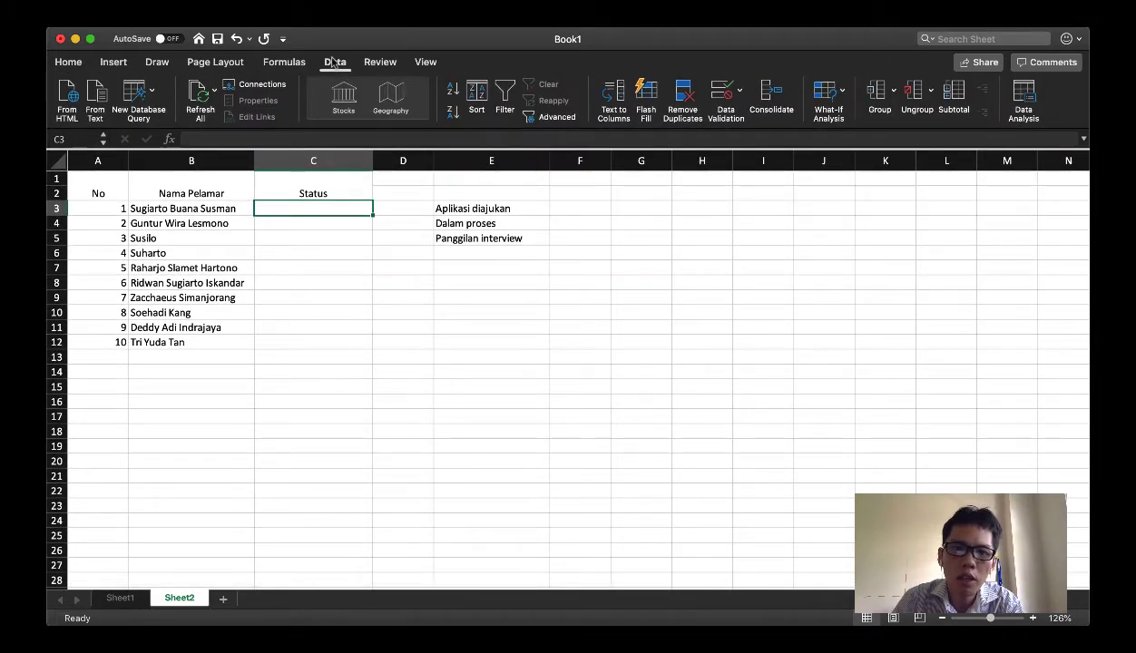
click(722, 91)
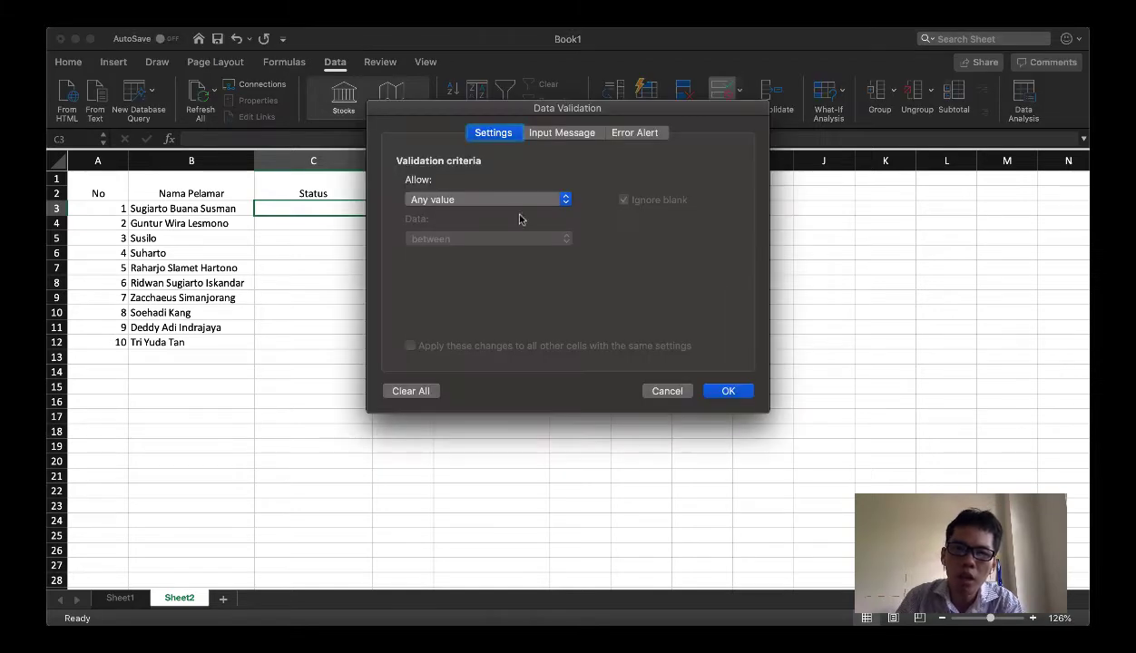
click(443, 202)
click(443, 241)
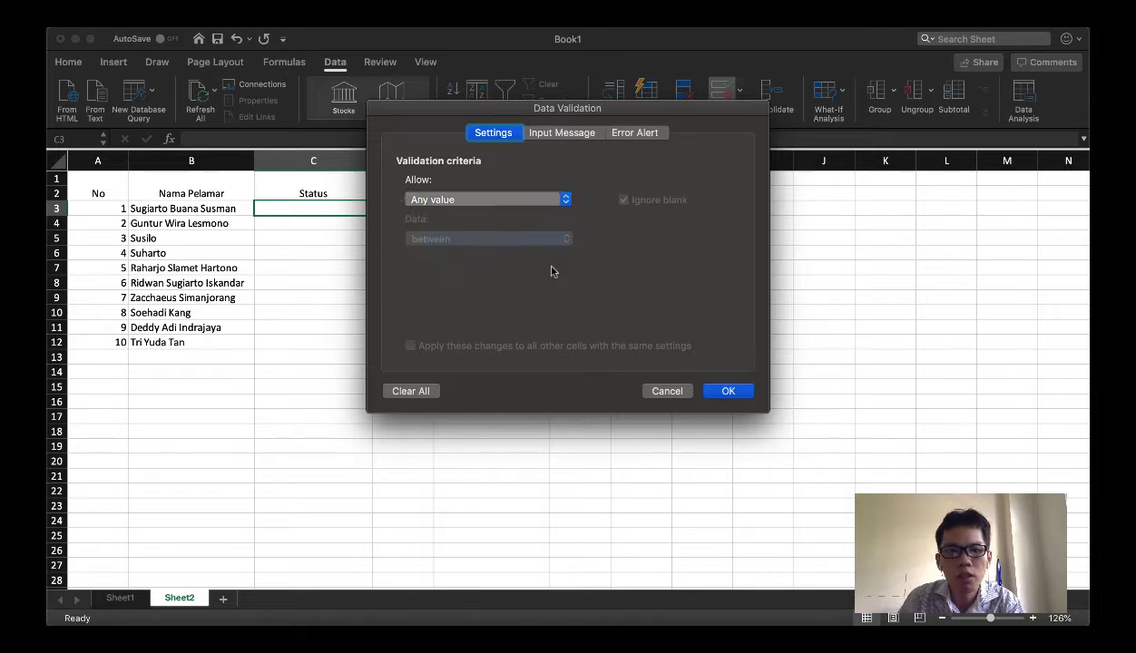
click(553, 276)
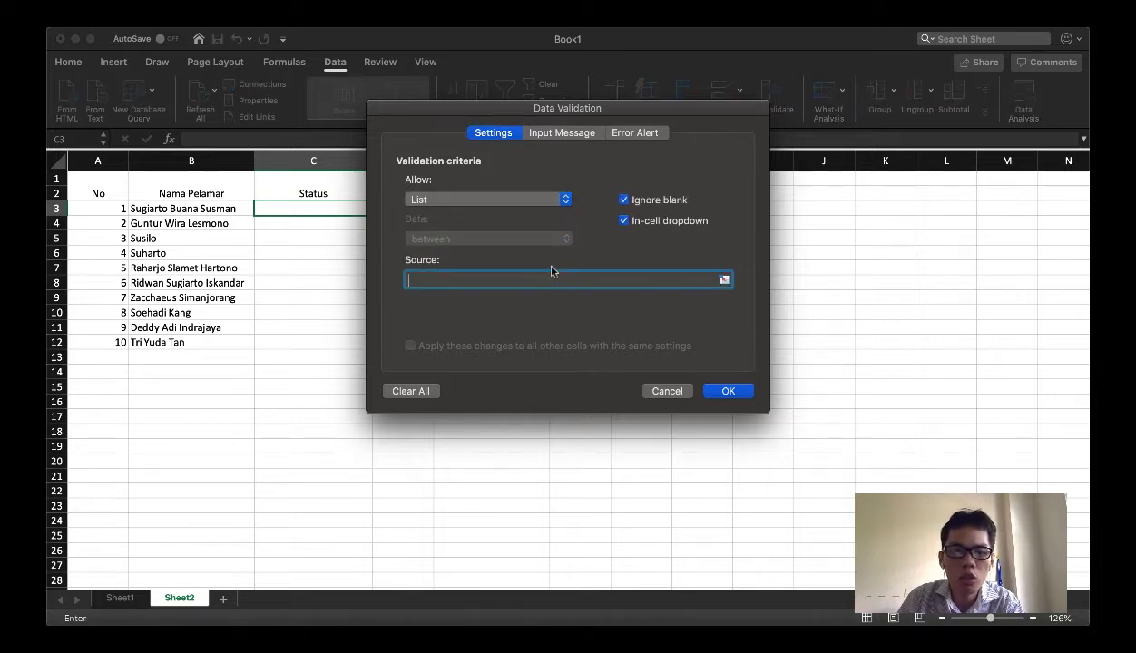
Set the list source to "Aplikasi diajukan; Dalam proses; Panggilan interview" and apply the validation rule to C3
drag(459, 107, 638, 196)
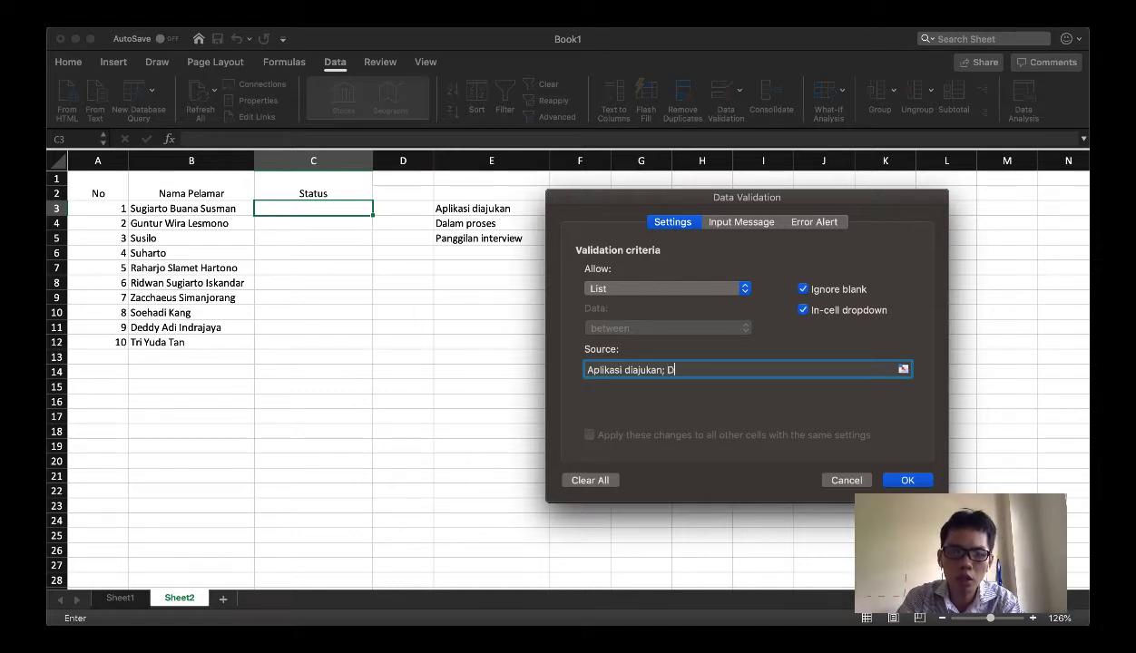
text(lam)
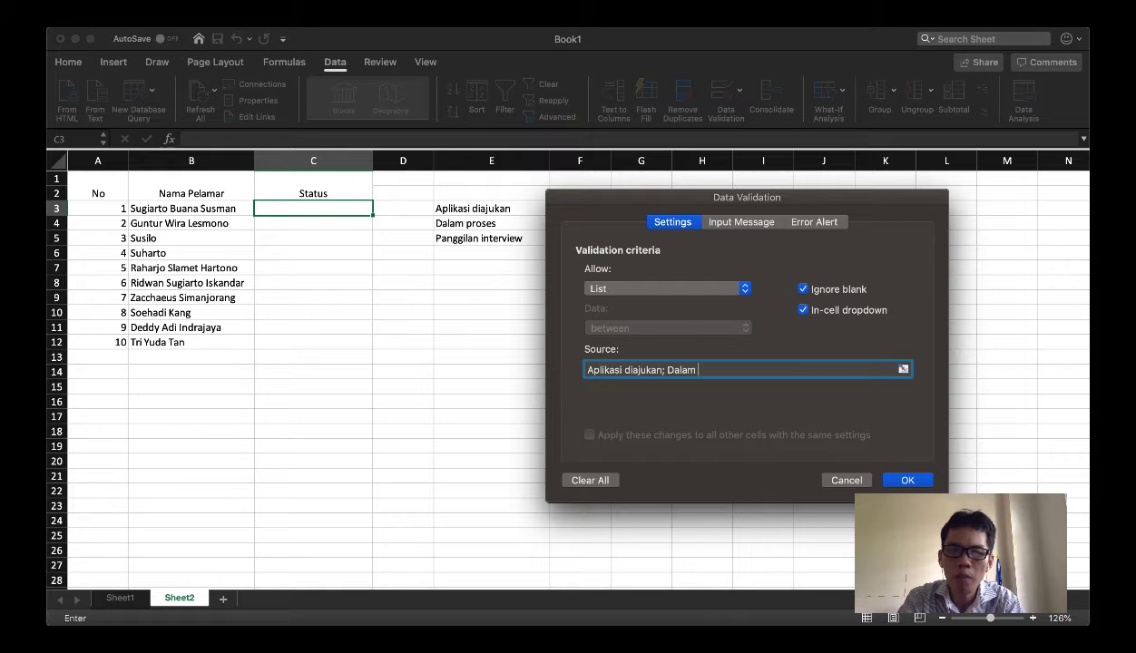
text( proses;)
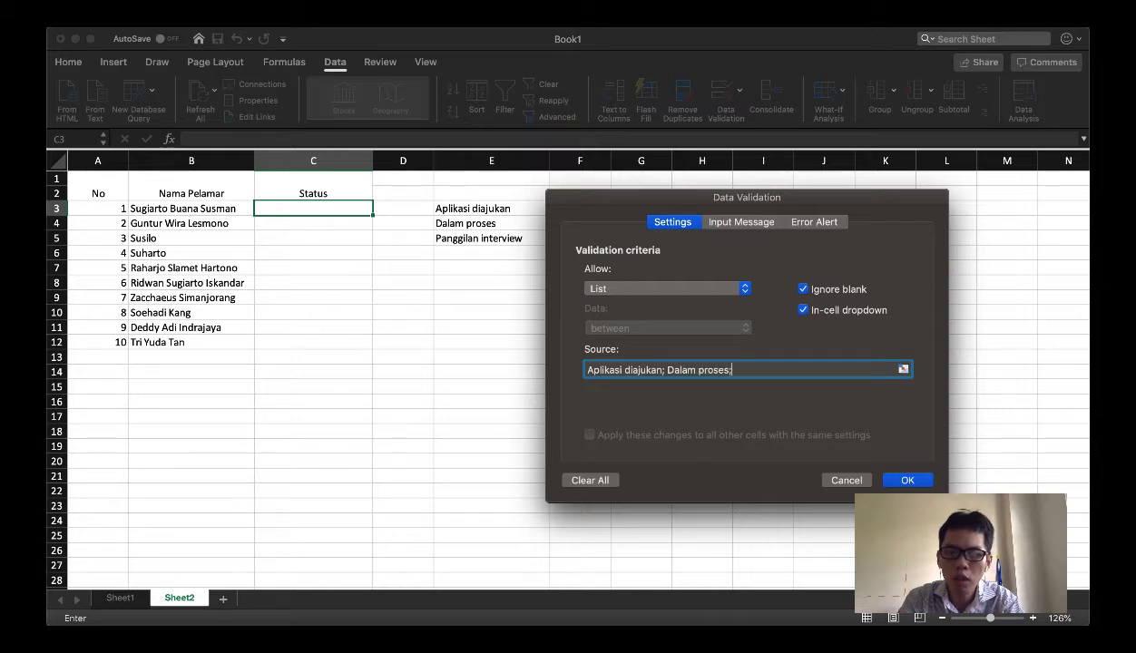
text( Panggilan)
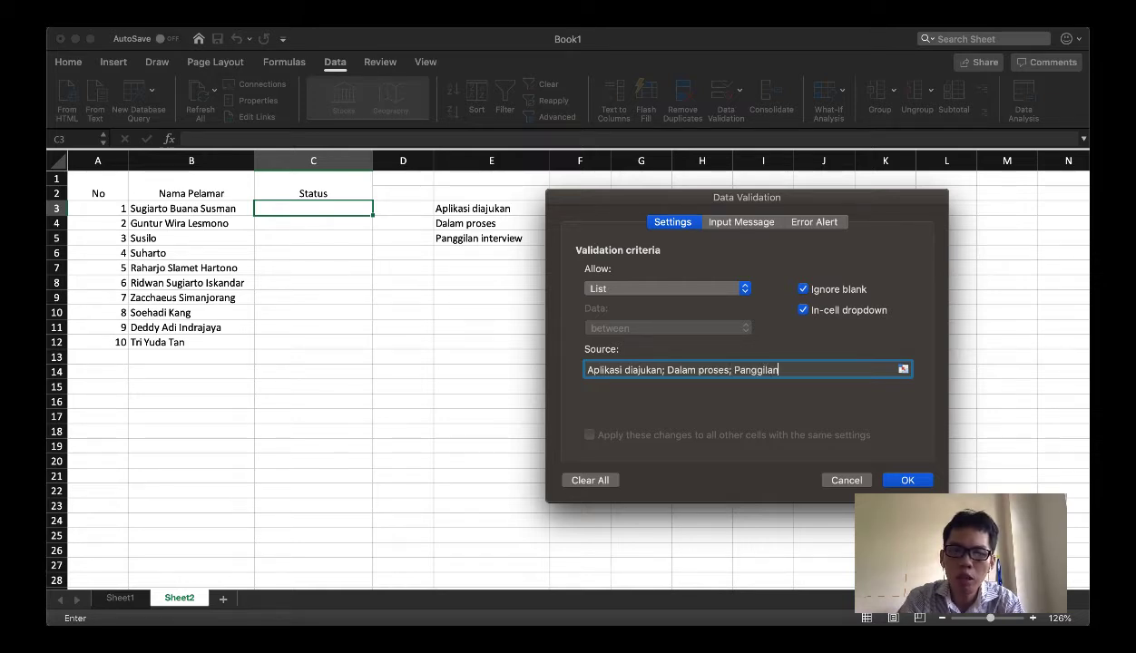
text( interview)
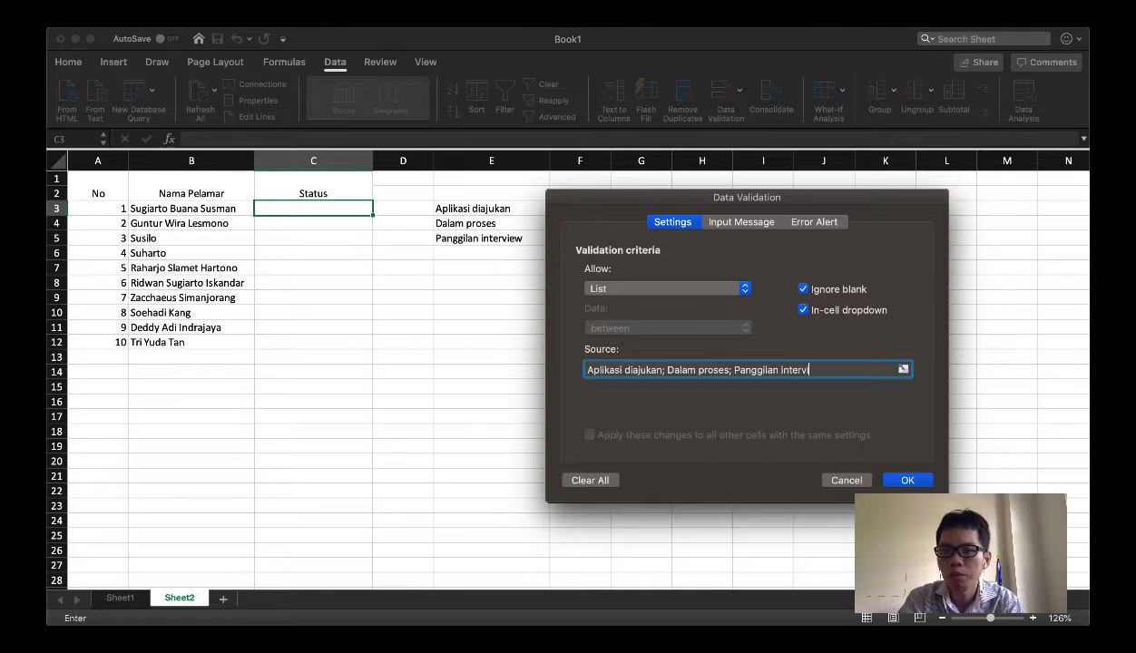
click(922, 479)
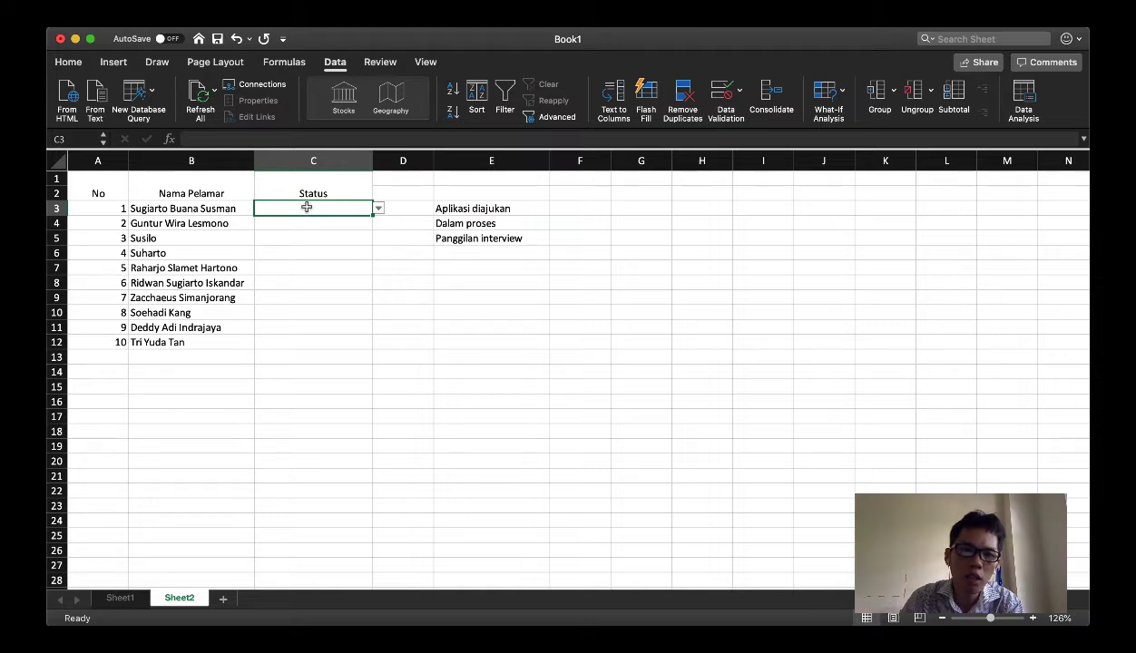
Choose "Aplikasi diajukan" from the dropdown list in C3 and copy that cell into C4 to C12
click(379, 210)
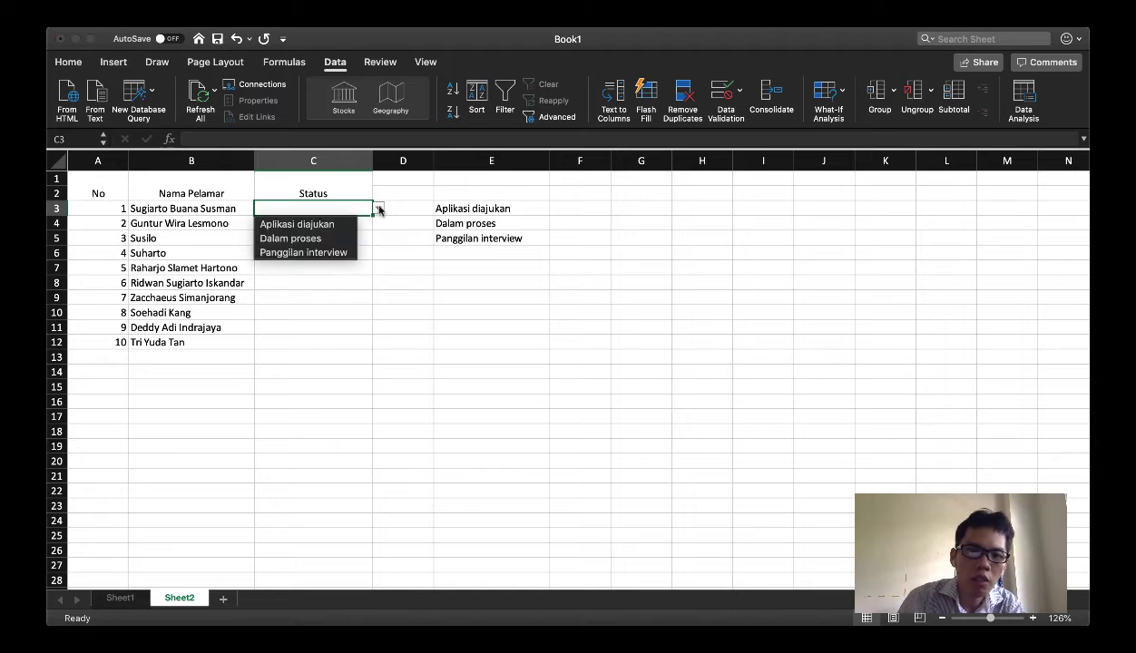
click(297, 224)
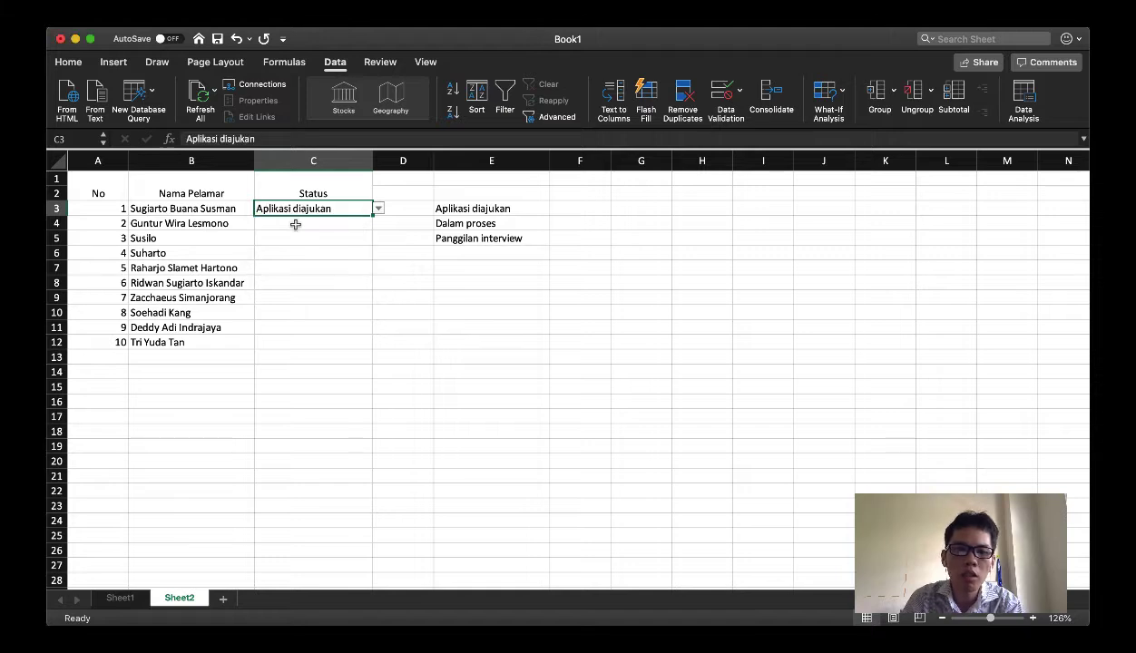
click(315, 223)
shift+click(308, 339)
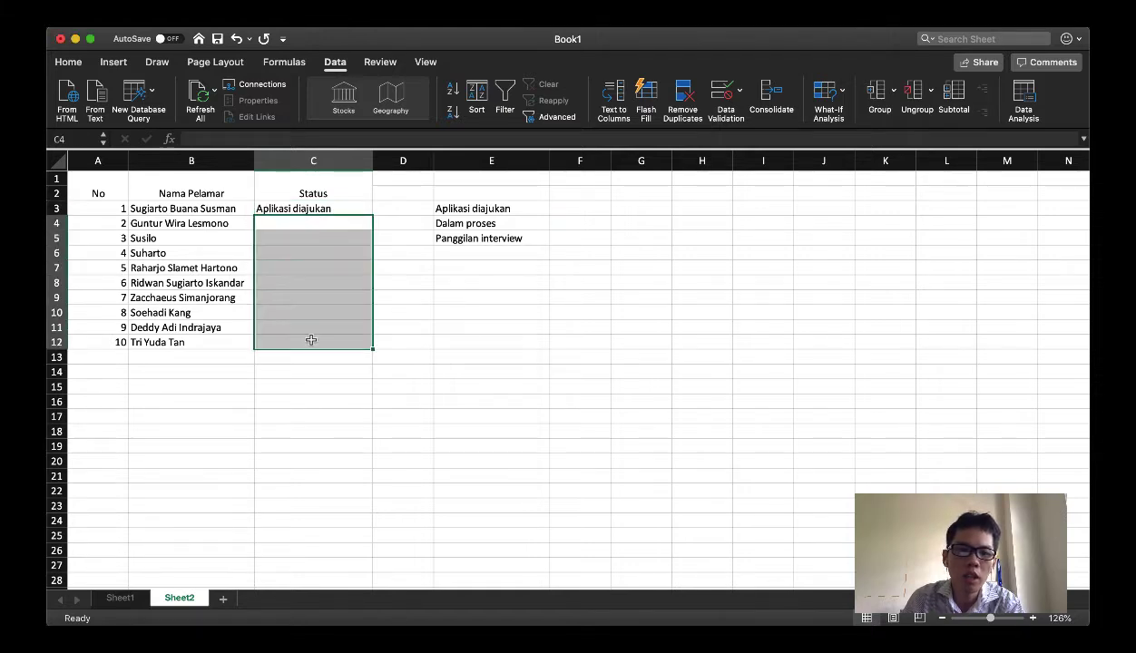
click(309, 207)
key(super+c)
click(302, 223)
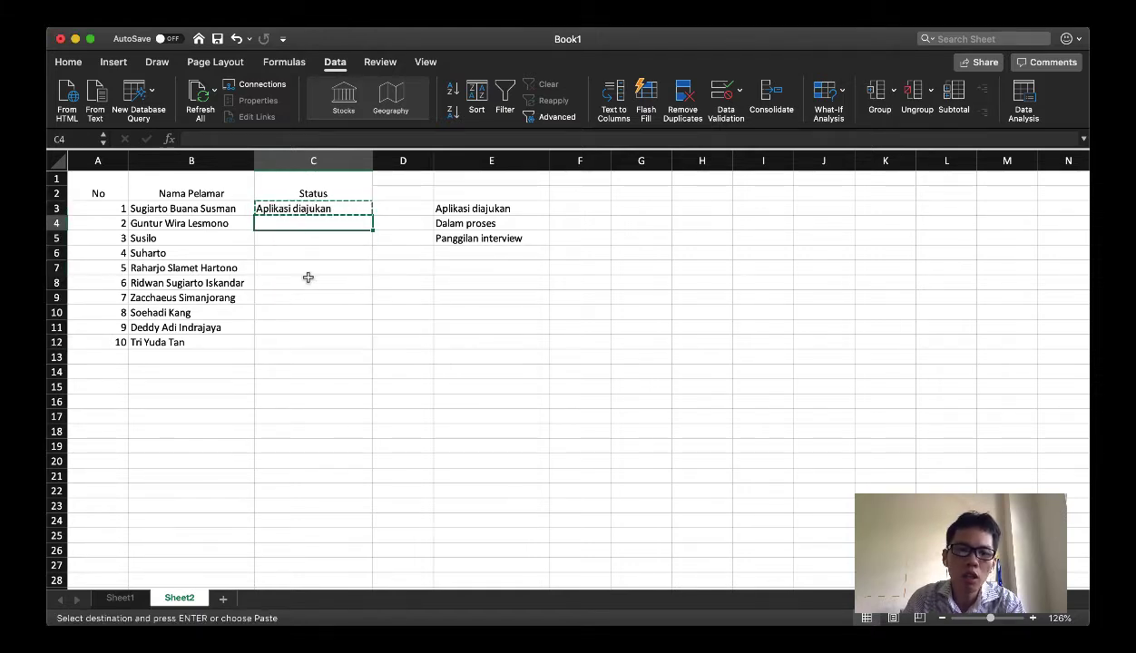
shift+click(308, 344)
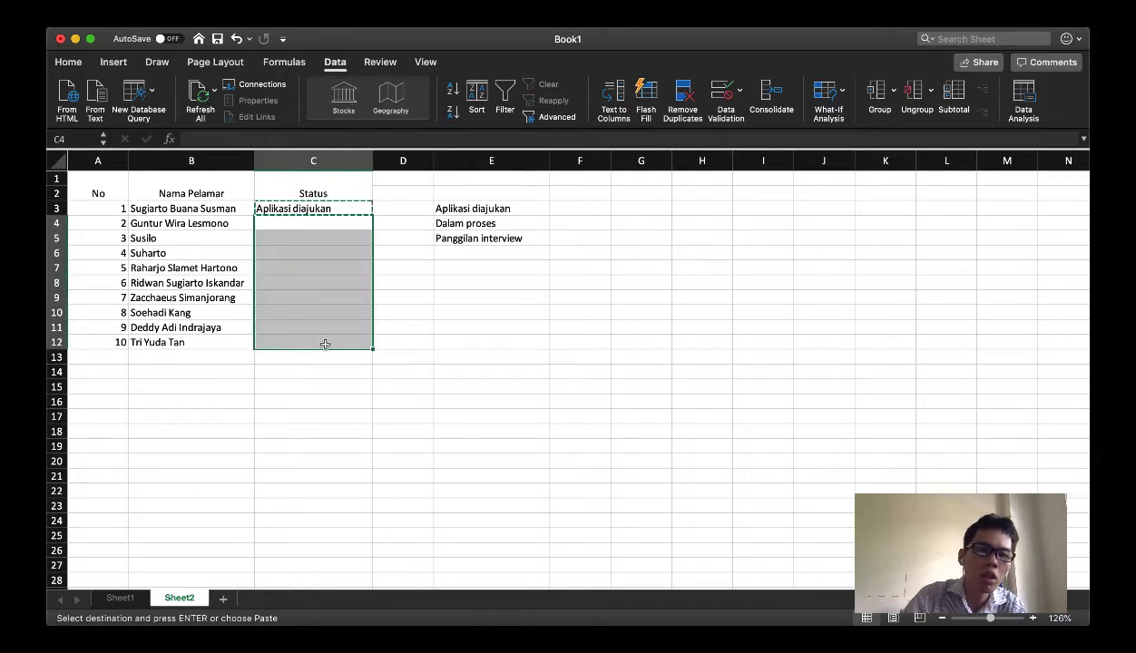
key(Return)
Use the dropdown lists to set the status to "Dalam proses" in C4, "Panggilan interview" in C5 and "Dalam proses" in C6
click(378, 223)
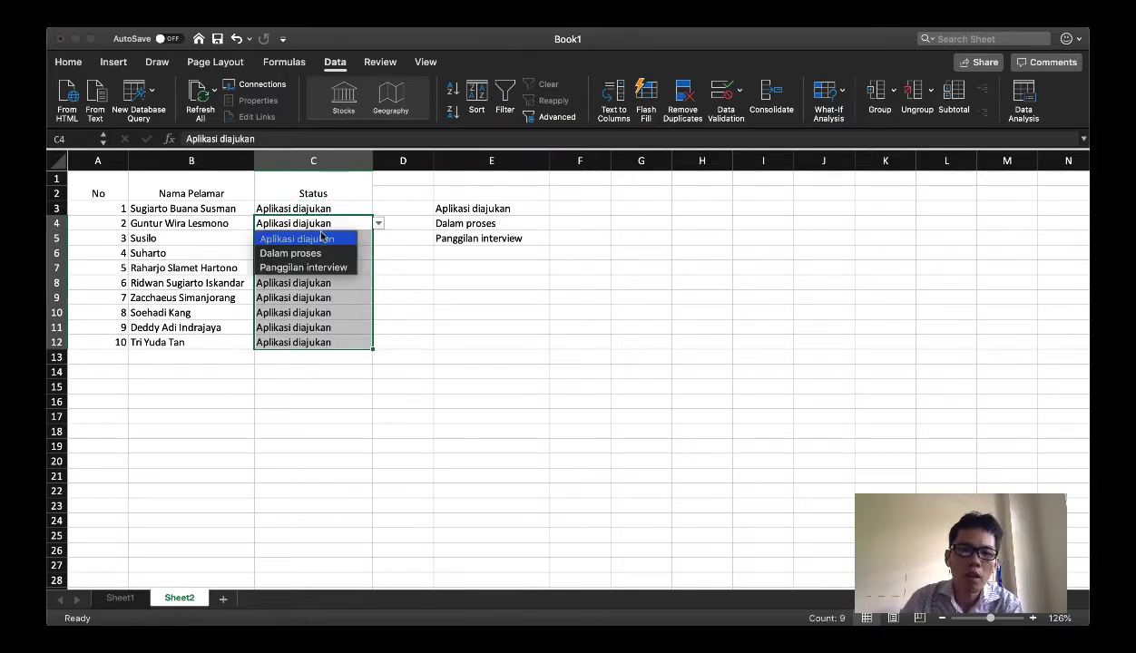
click(330, 249)
click(331, 241)
click(379, 238)
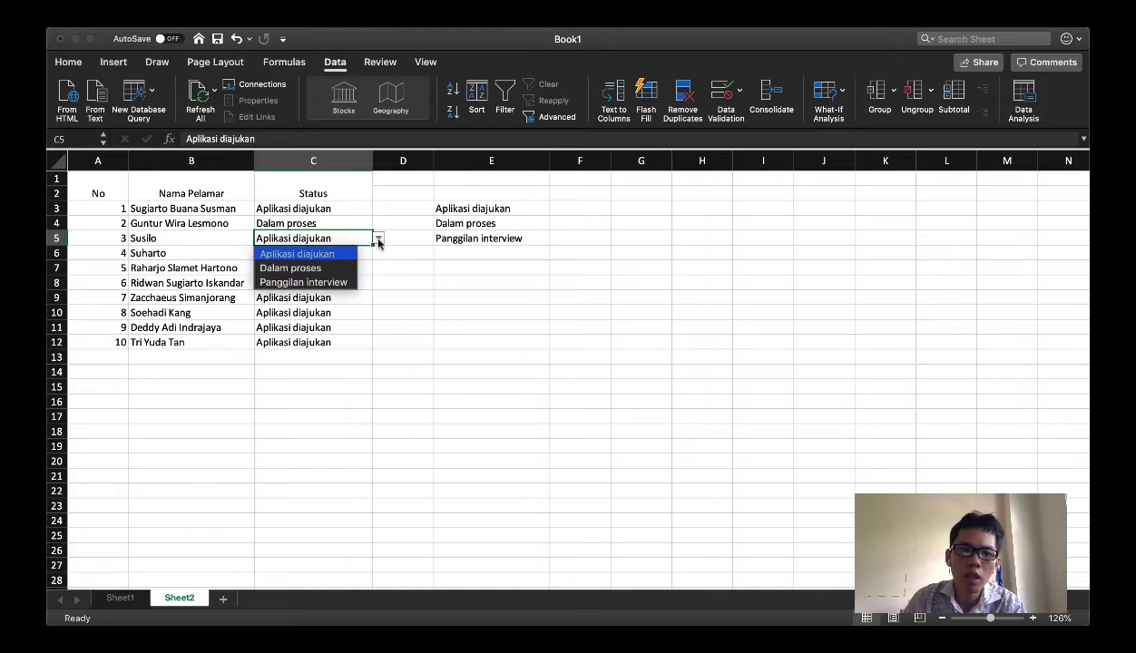
click(319, 282)
click(309, 252)
click(378, 253)
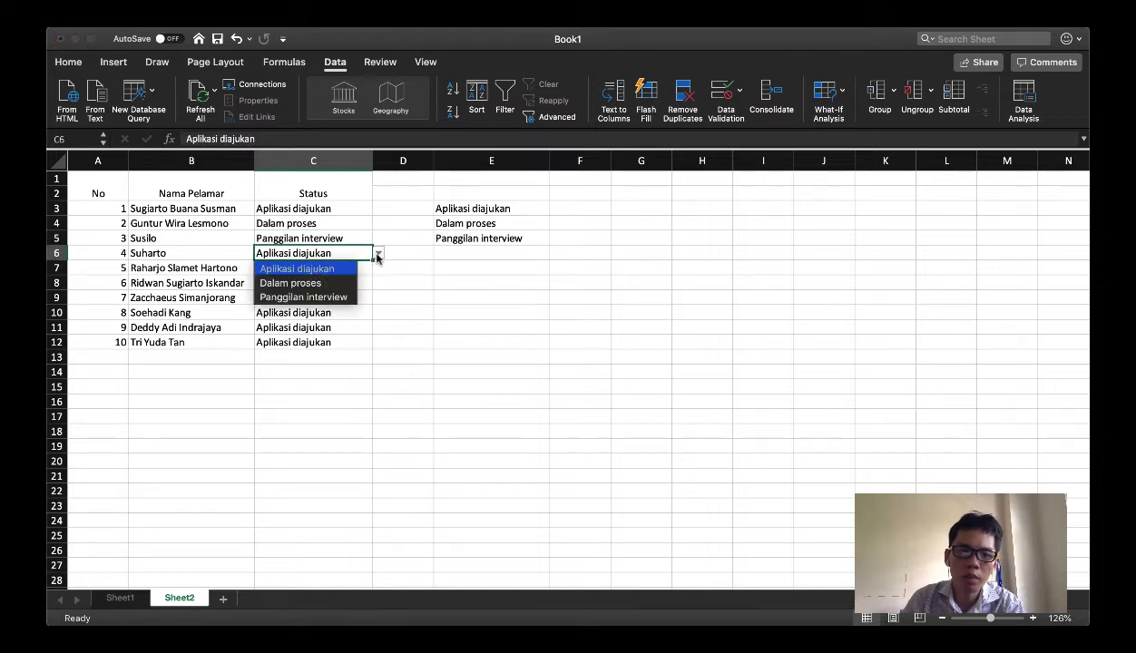
click(309, 280)
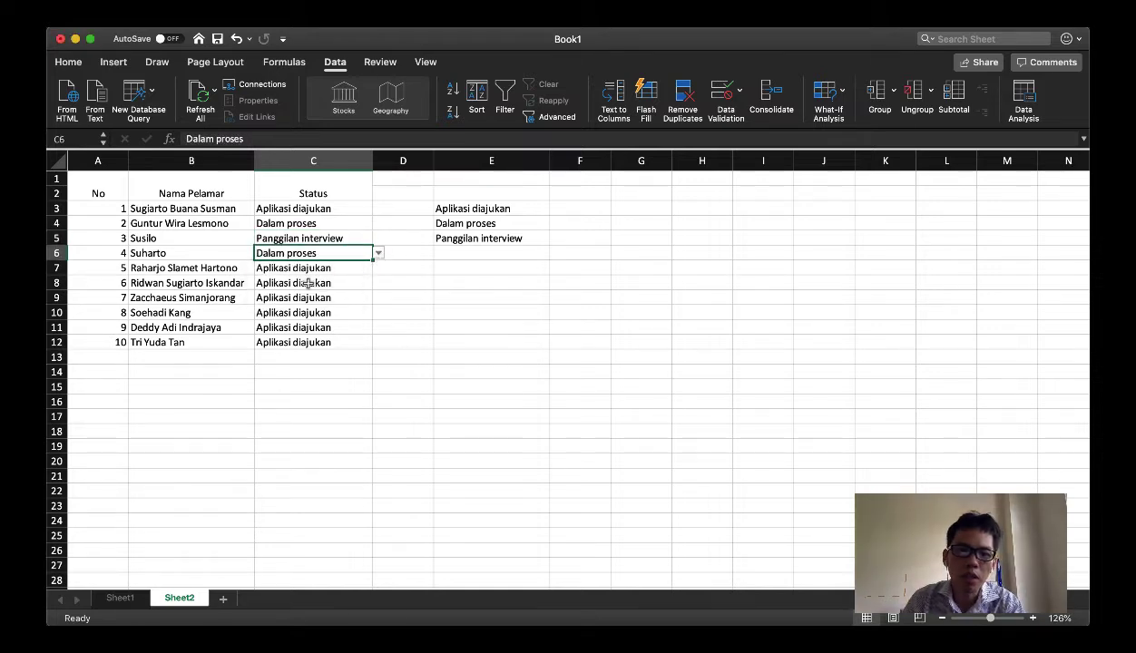
Enter "Diterima" in E6 below the reference list of statuses and check the dropdown options in C3
click(467, 255)
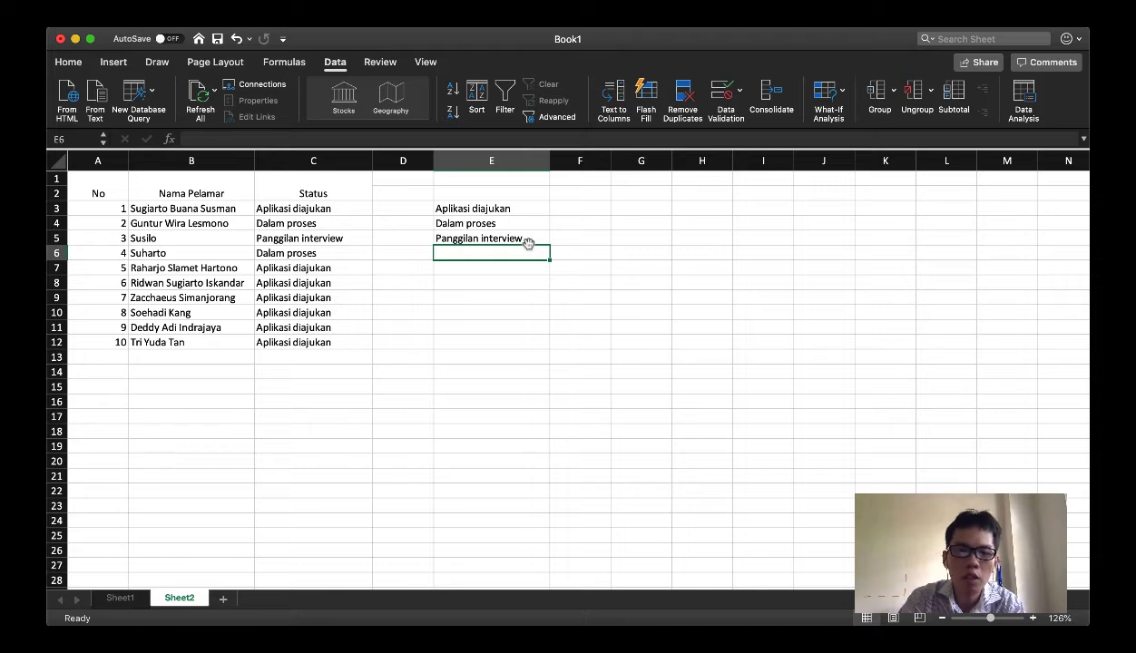
text(D)
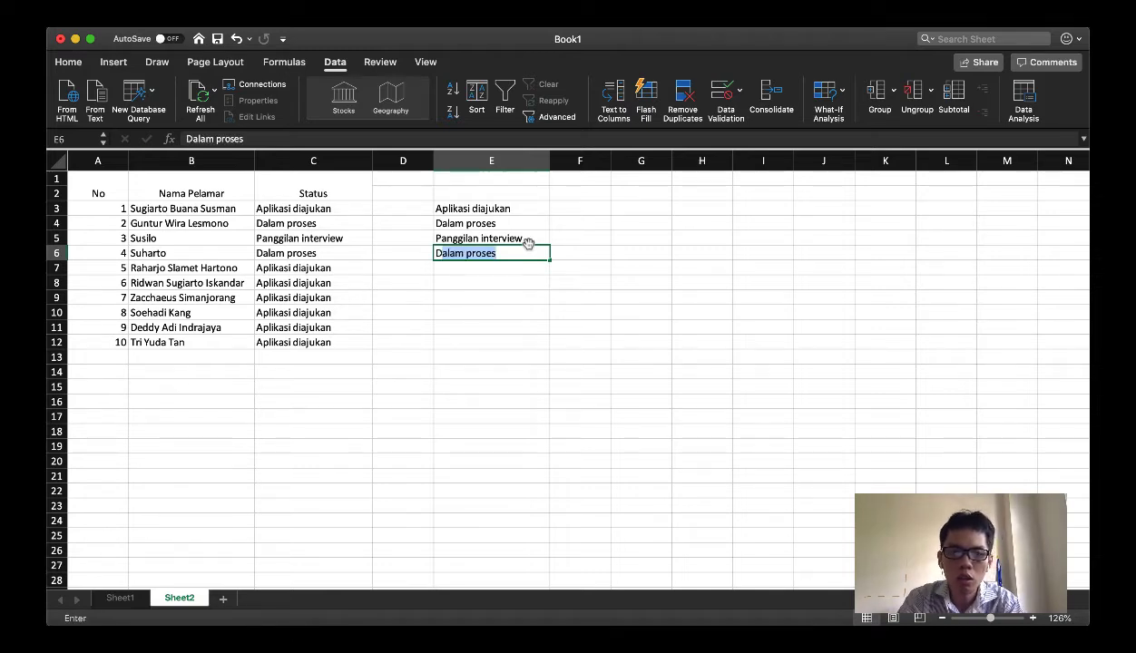
text(iterima)
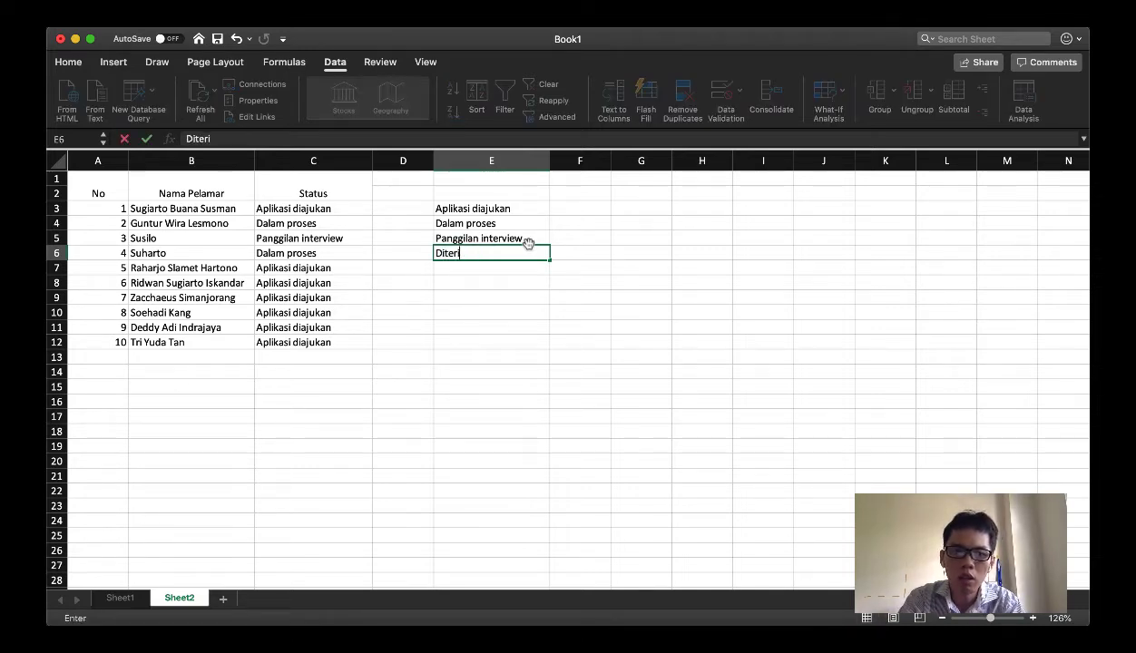
key(Return)
click(329, 208)
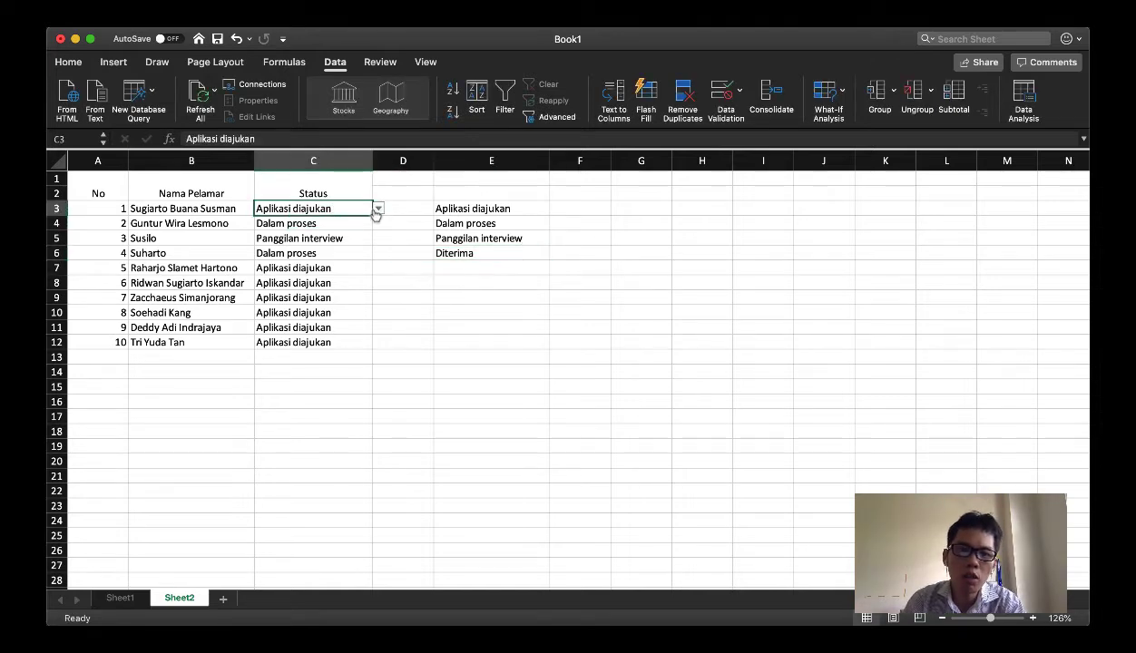
click(378, 209)
click(343, 212)
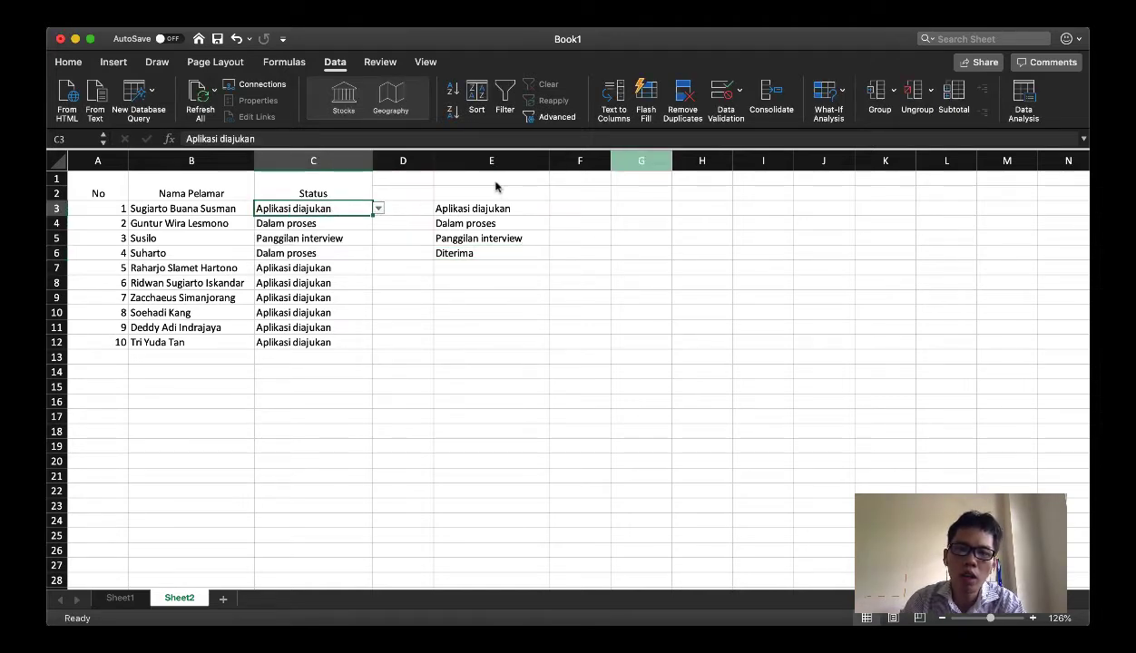
click(726, 90)
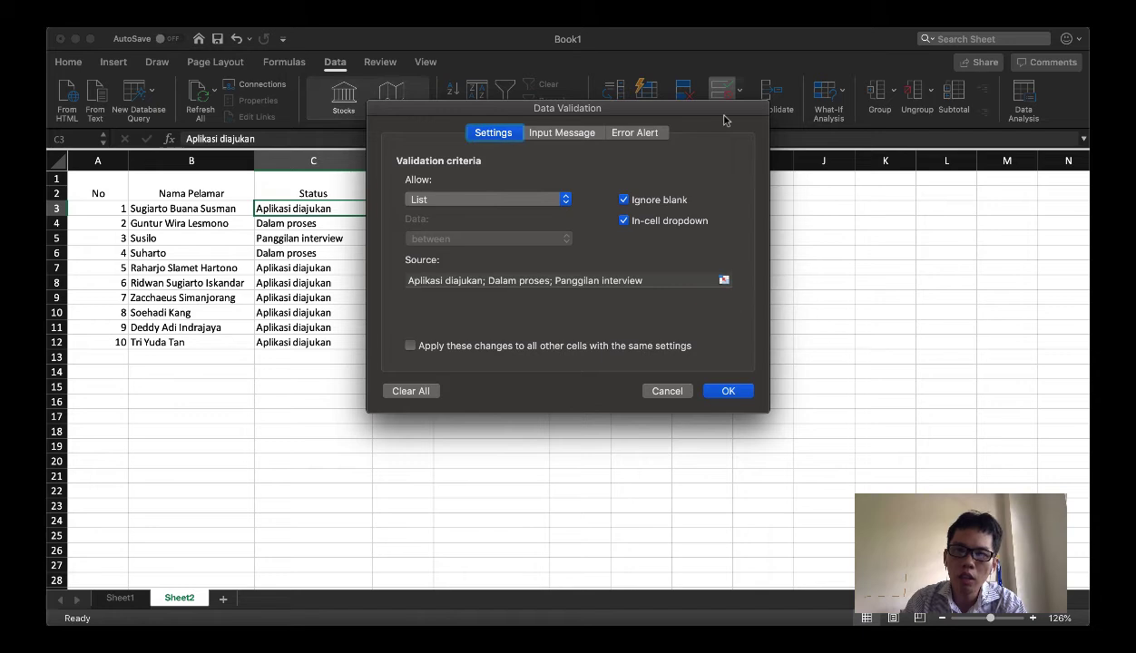
click(645, 281)
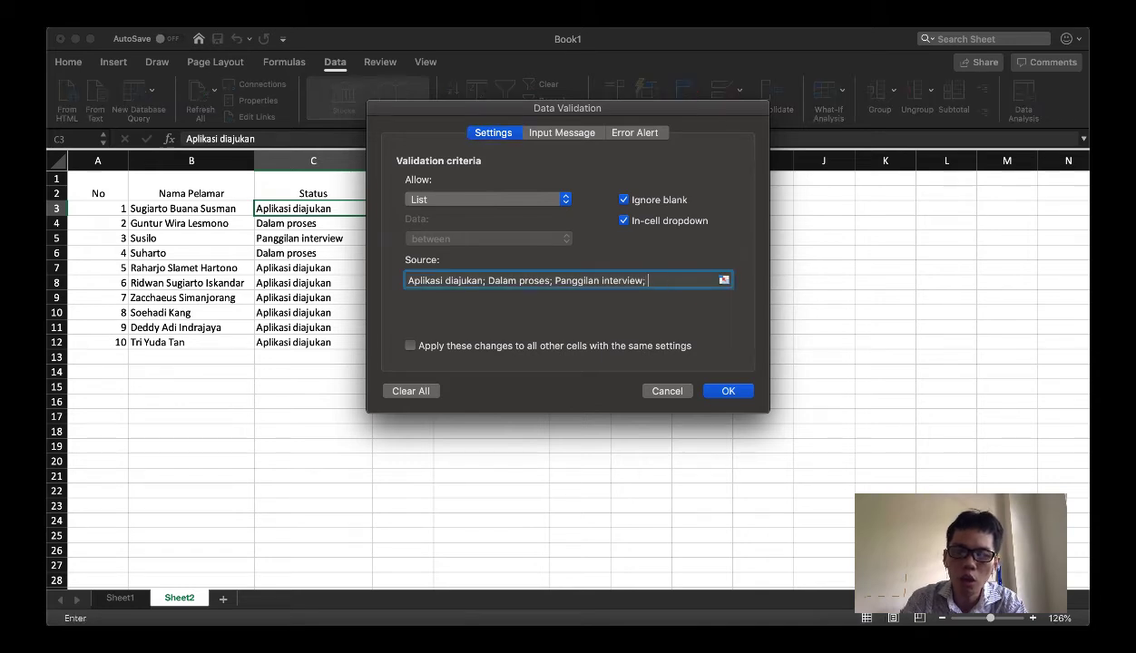
text(; Diterima)
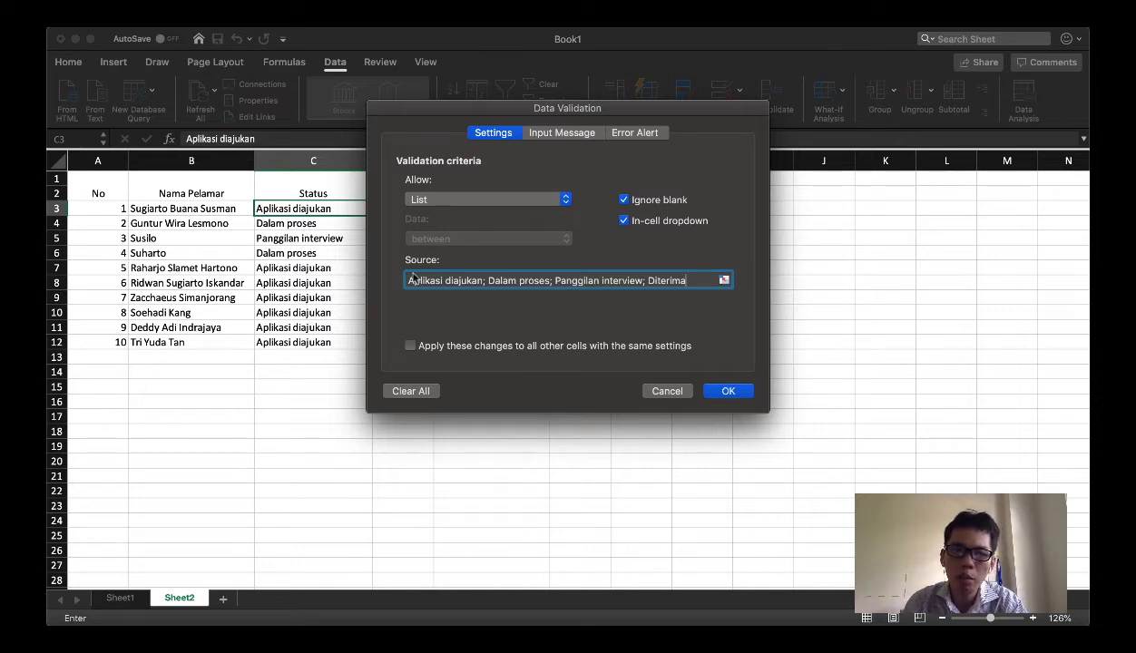
click(666, 392)
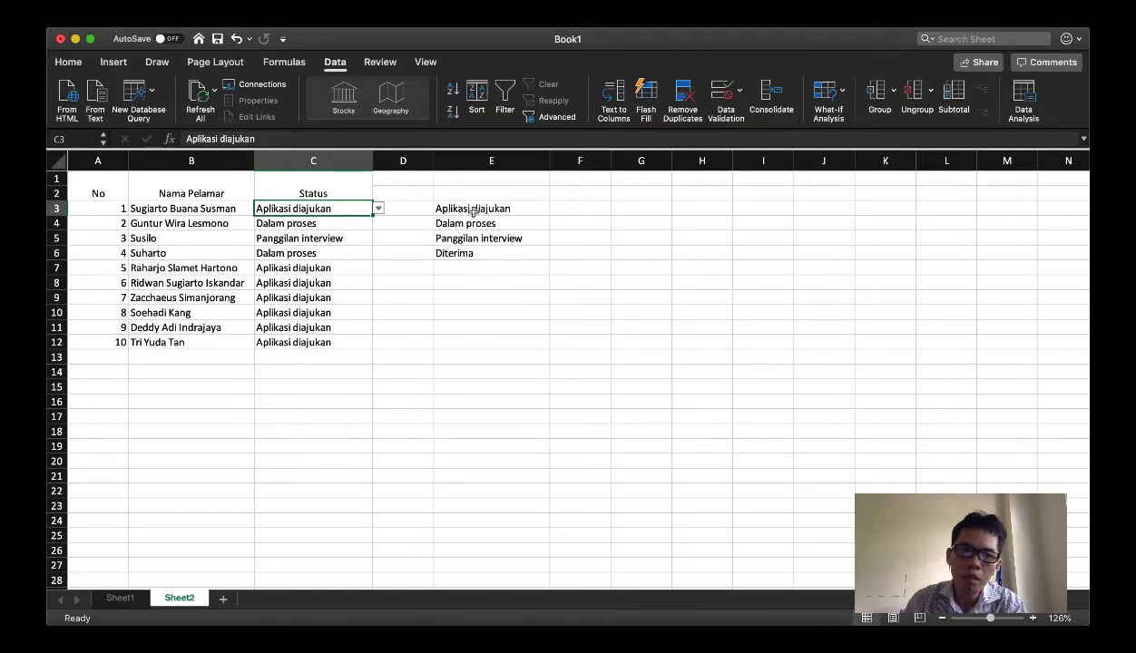
Convert the status list in E3:E6 into a table, leaving the option for existing headers off
drag(465, 210, 472, 255)
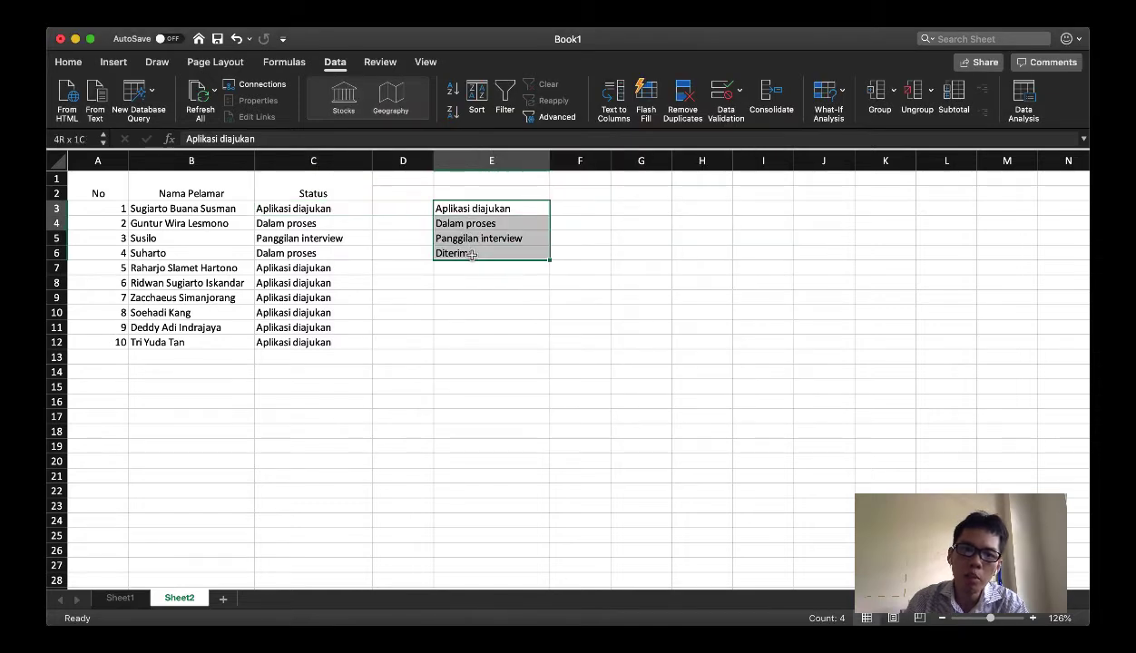
click(465, 210)
drag(471, 218, 470, 254)
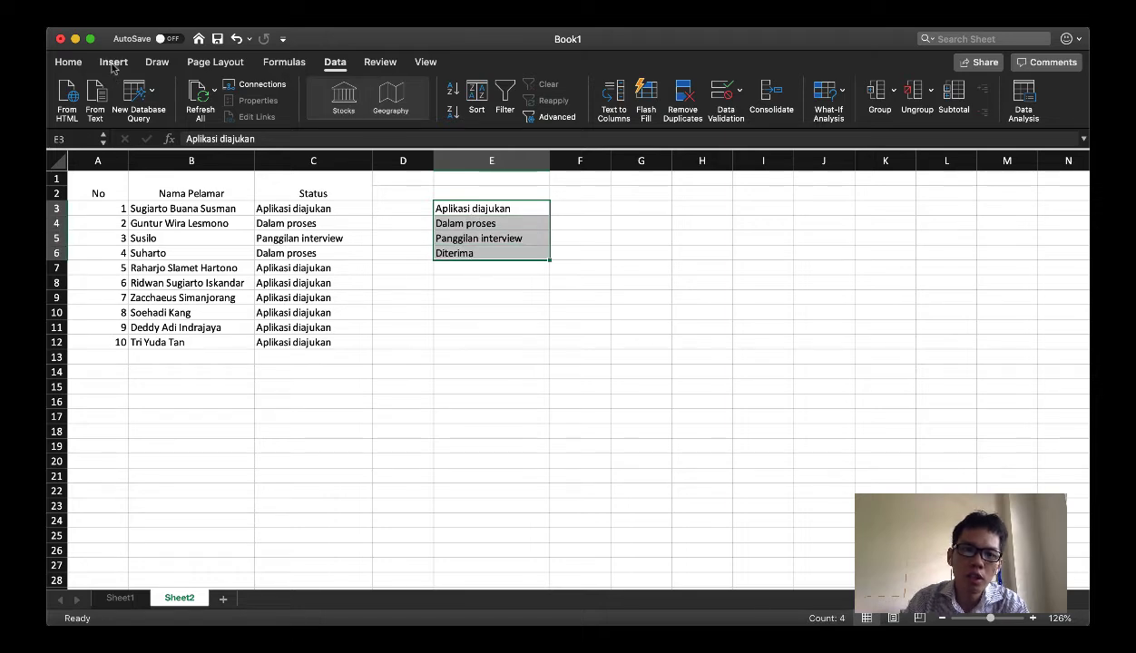
click(113, 63)
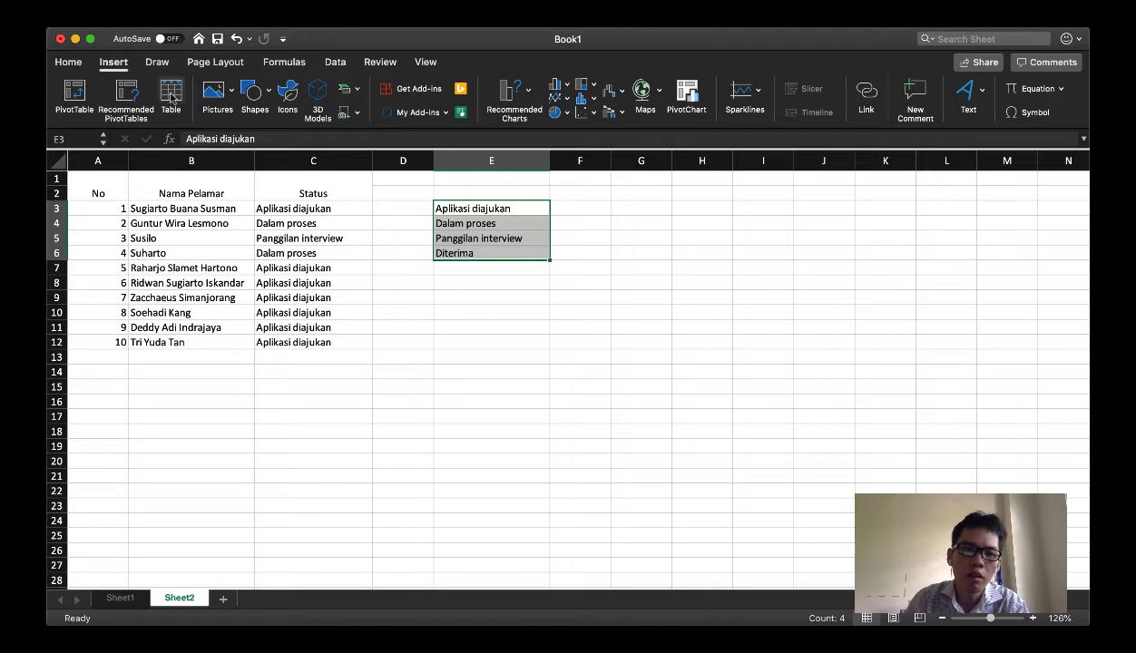
click(171, 97)
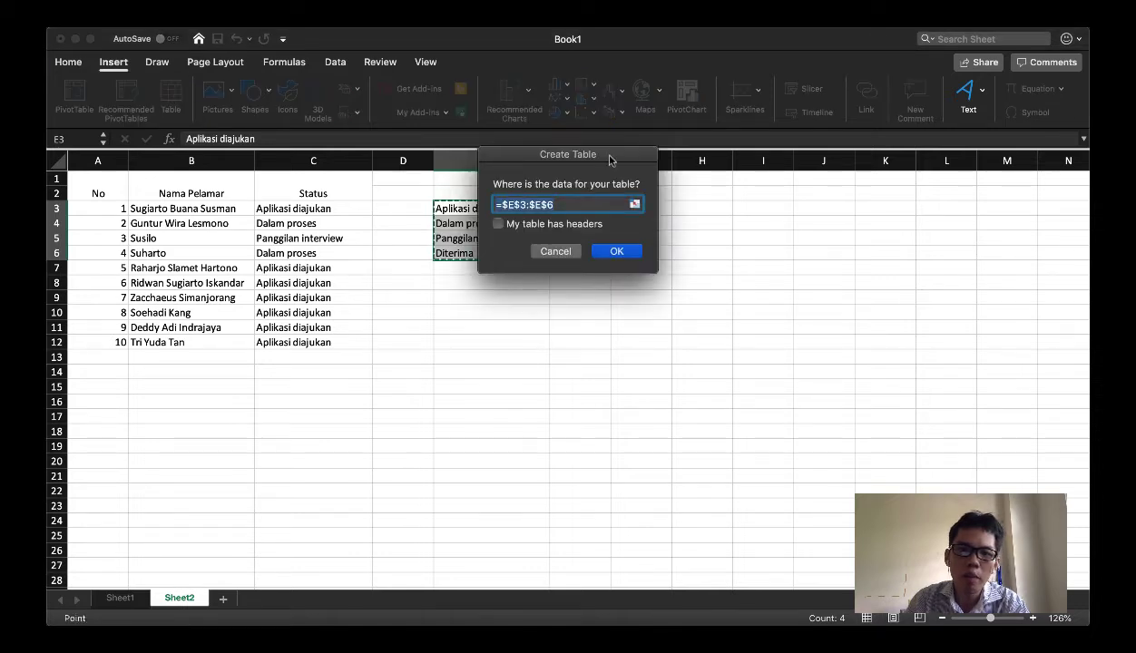
drag(521, 153, 641, 187)
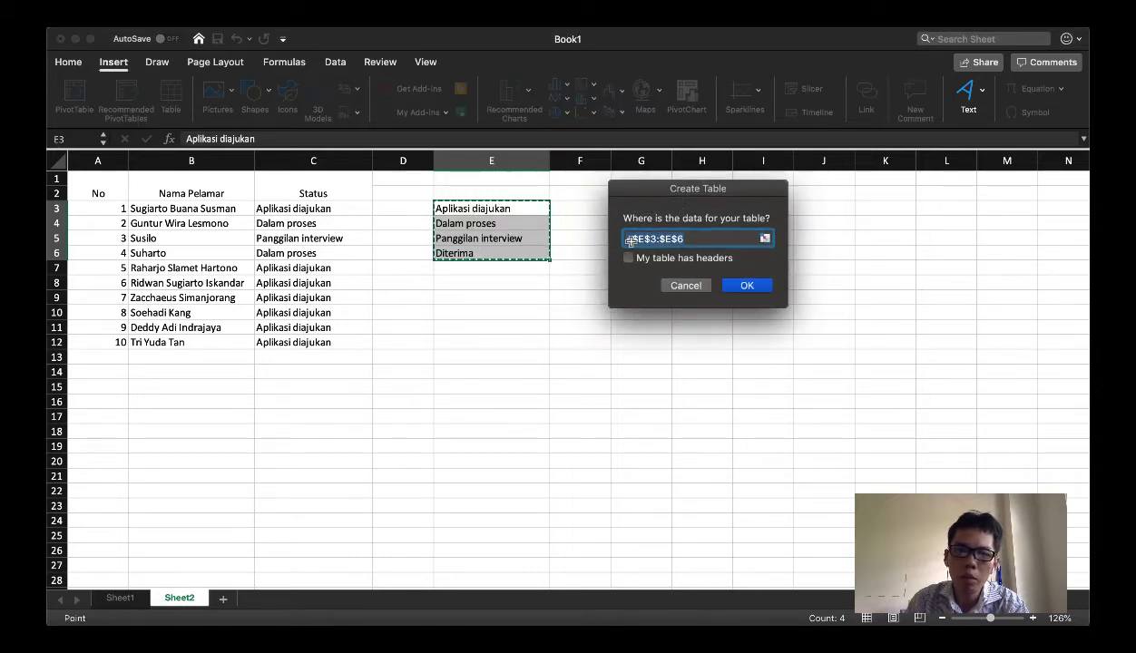
drag(628, 238, 472, 263)
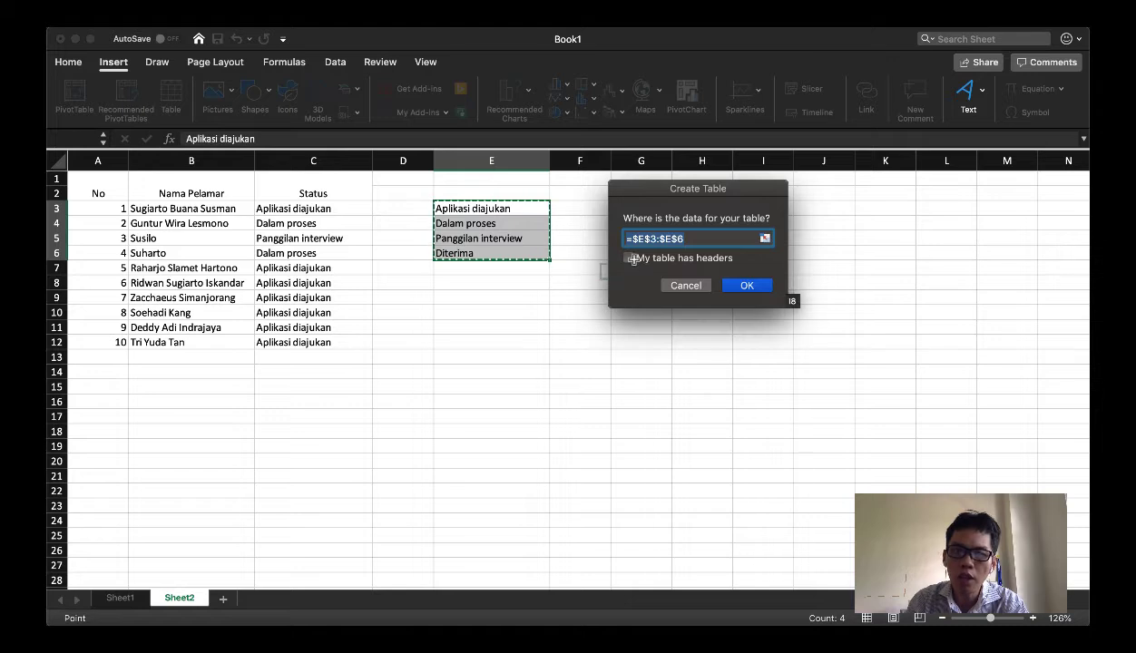
click(750, 287)
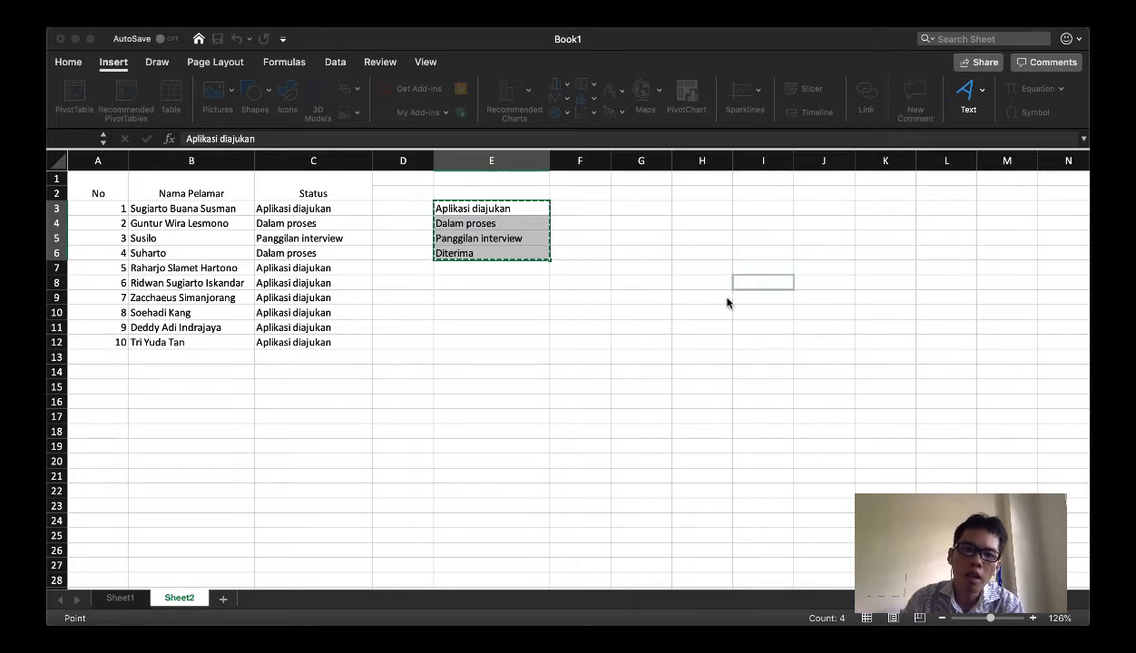
click(481, 226)
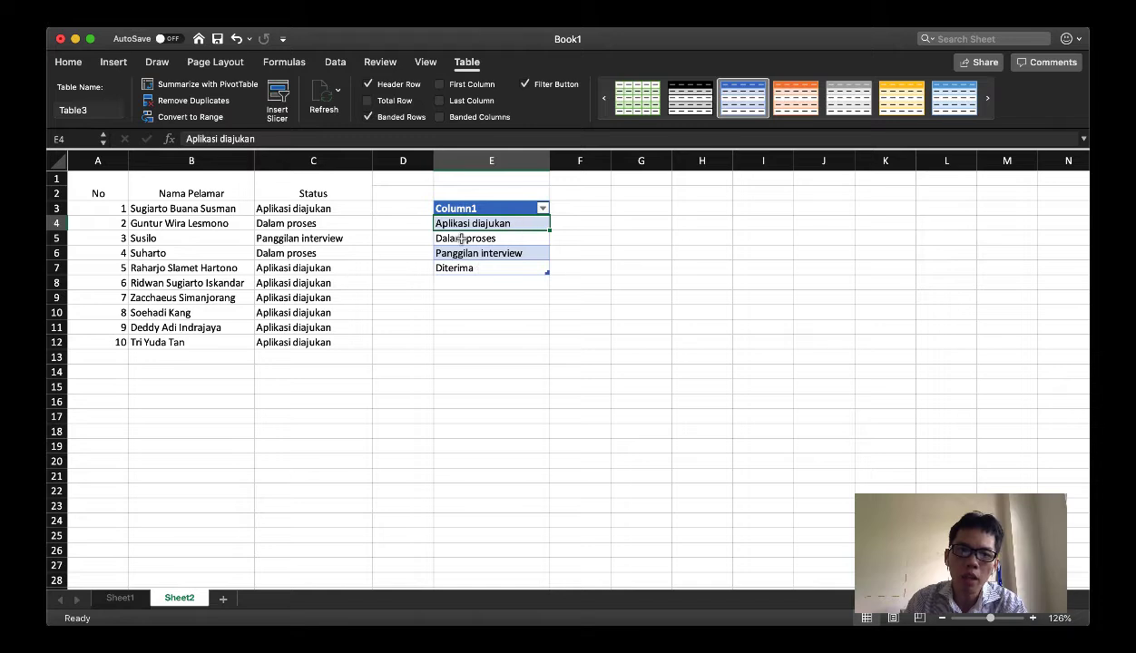
Replace the Data Validation list source for C3:C12 with the table's status cells, =$E$4:$E$7
click(312, 207)
shift+click(320, 342)
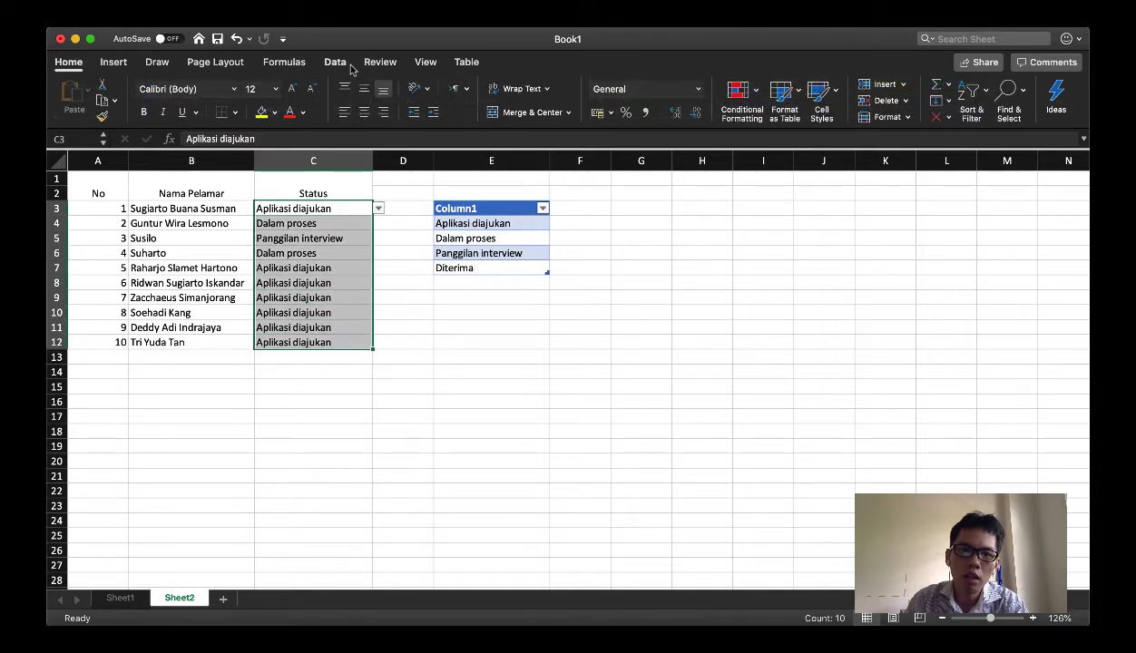
click(335, 62)
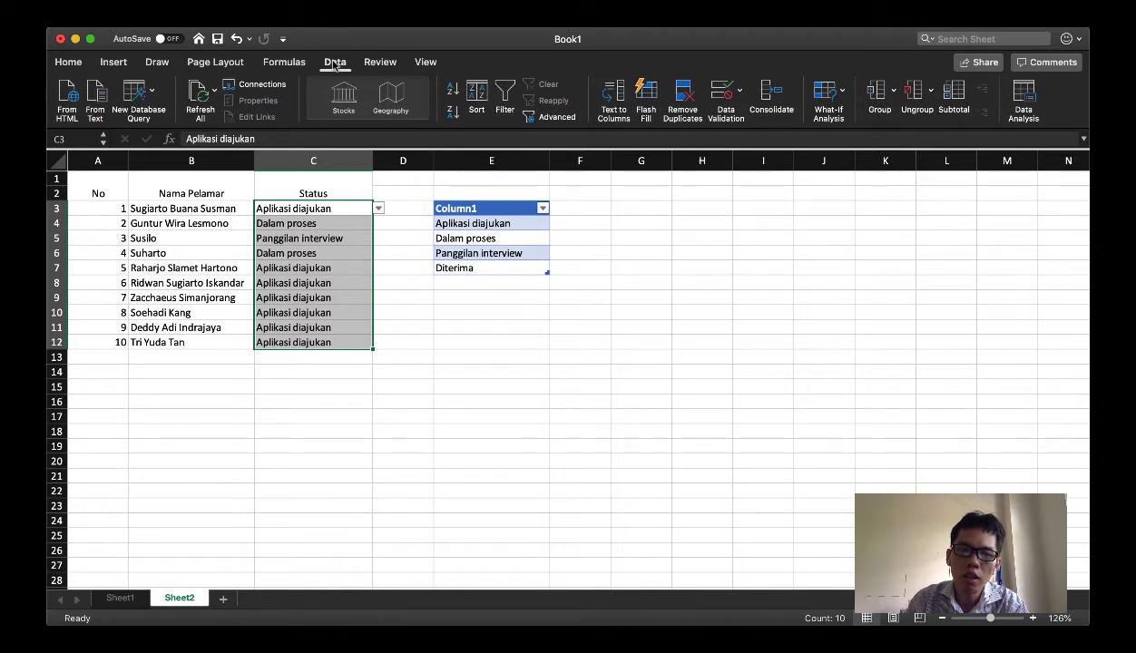
click(723, 94)
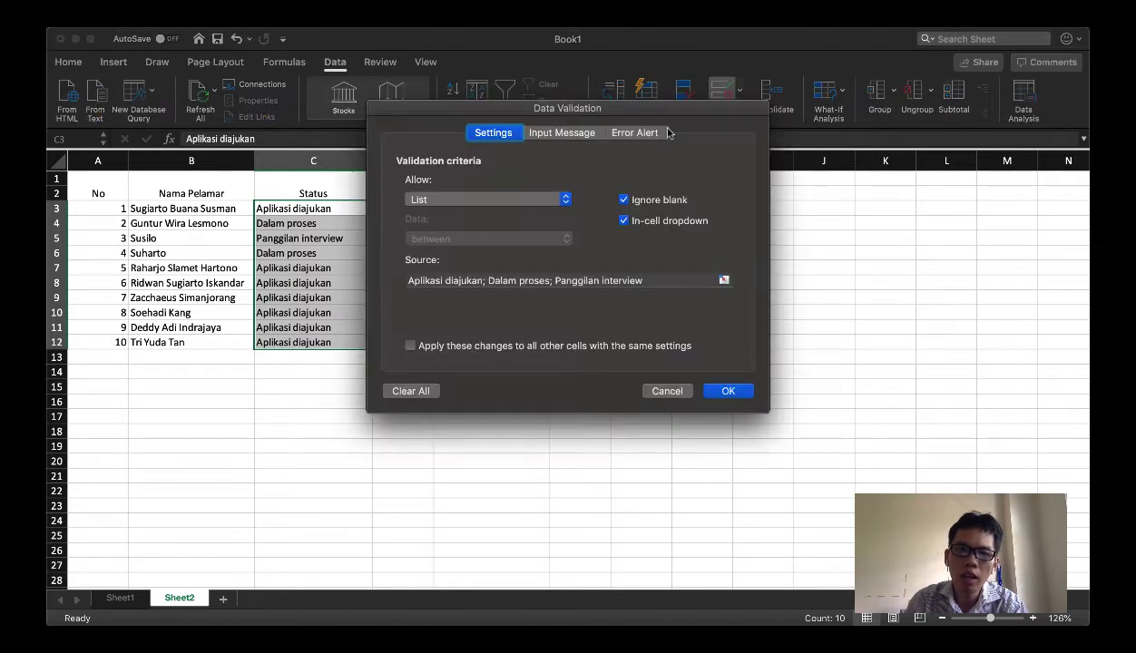
drag(437, 109, 663, 161)
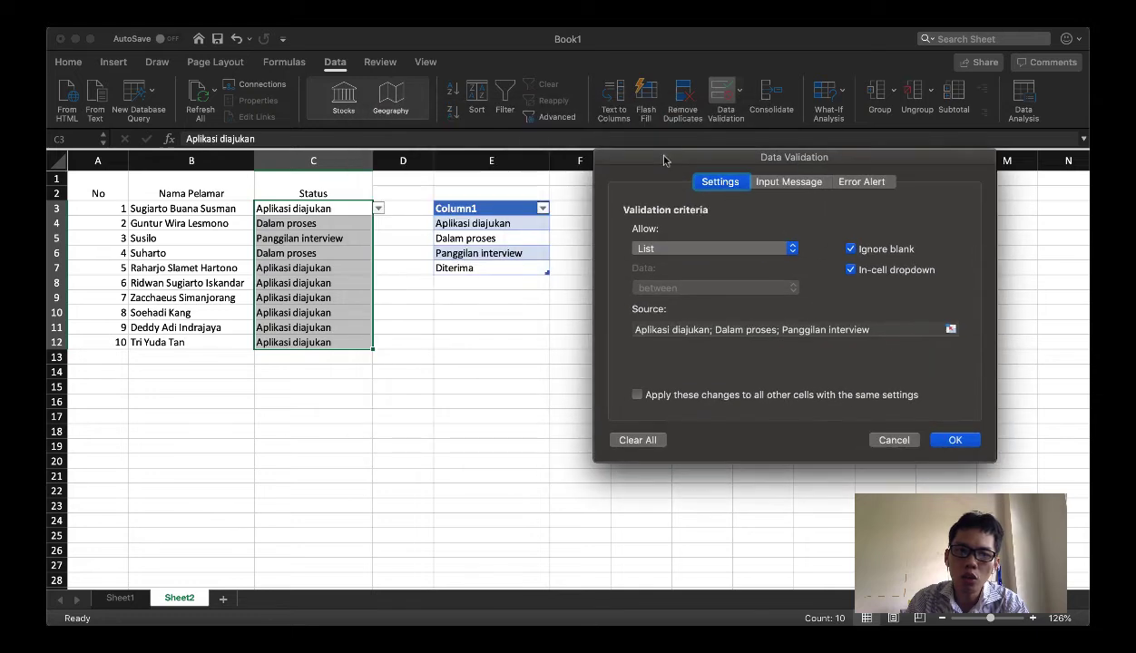
triple_click(766, 330)
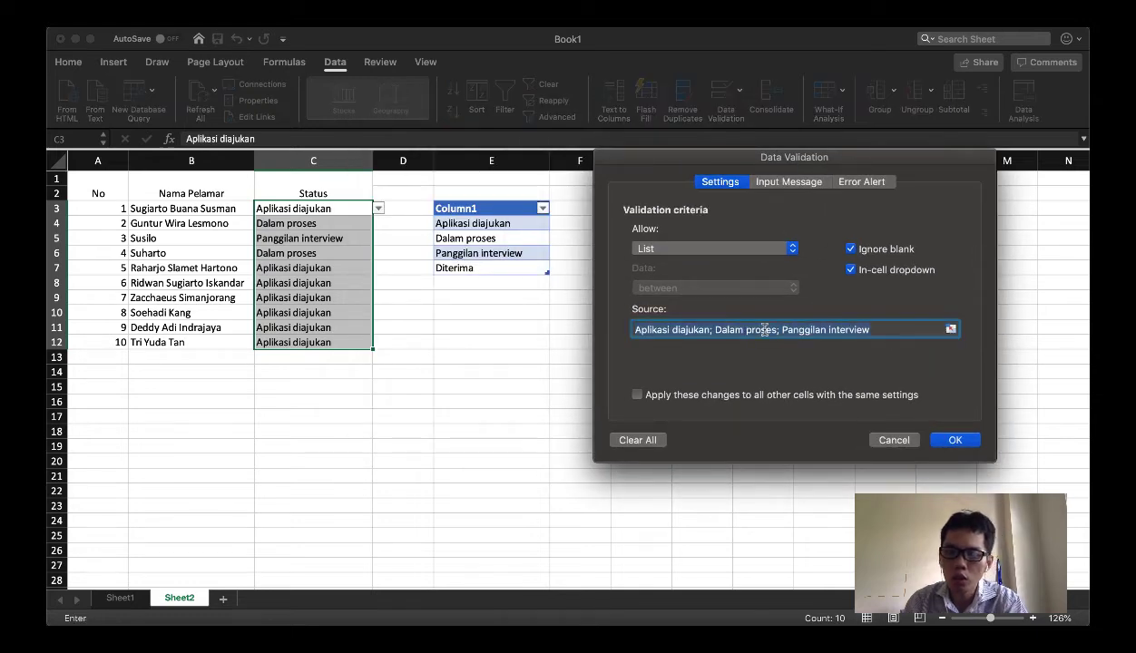
key(BackSpace)
click(950, 331)
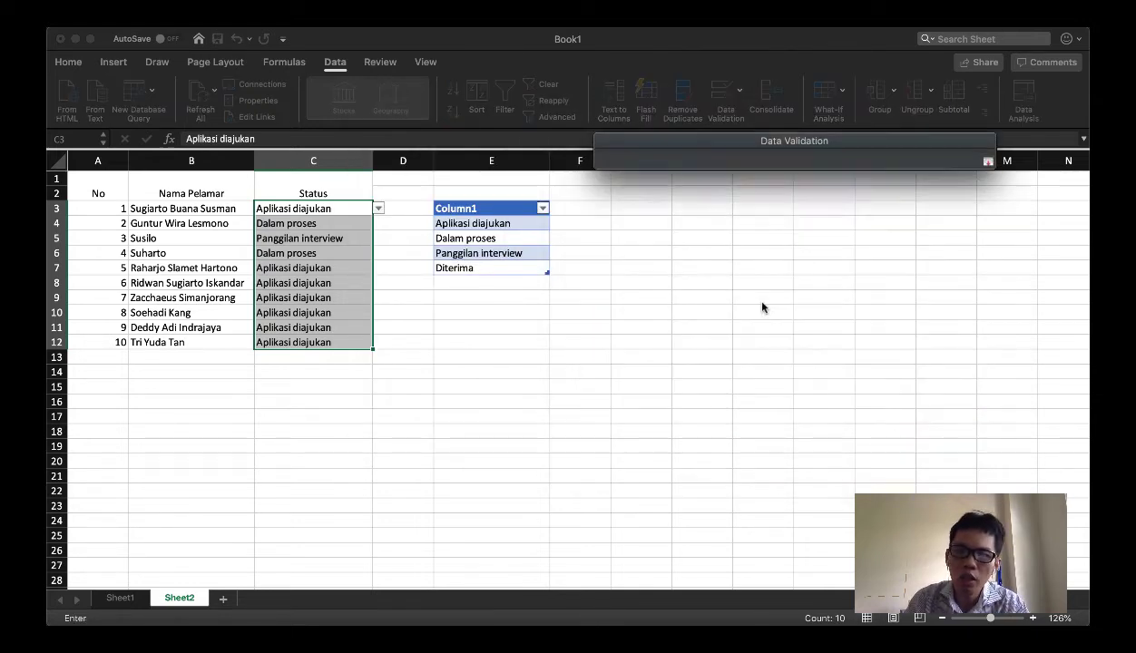
click(491, 224)
drag(491, 224, 544, 270)
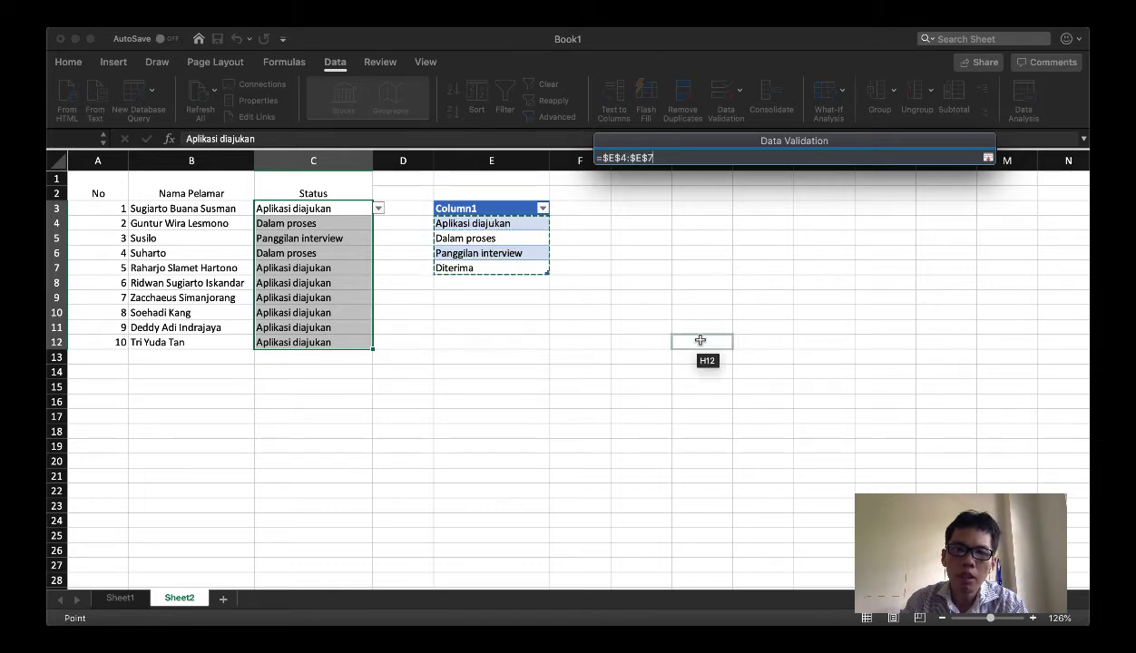
key(Return)
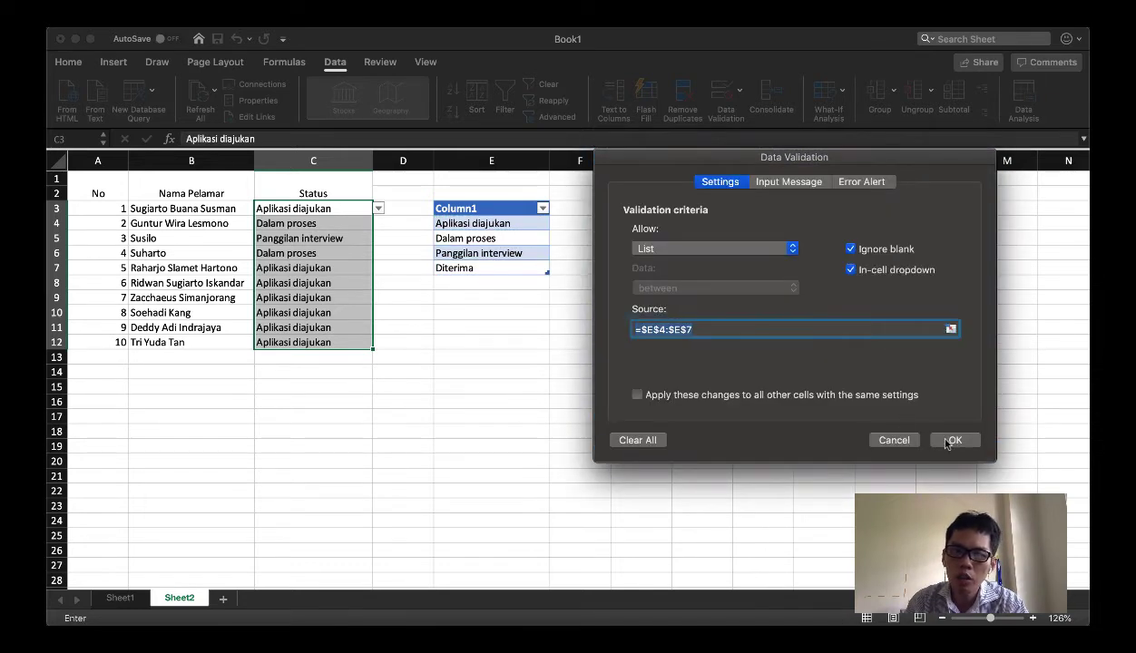
click(952, 440)
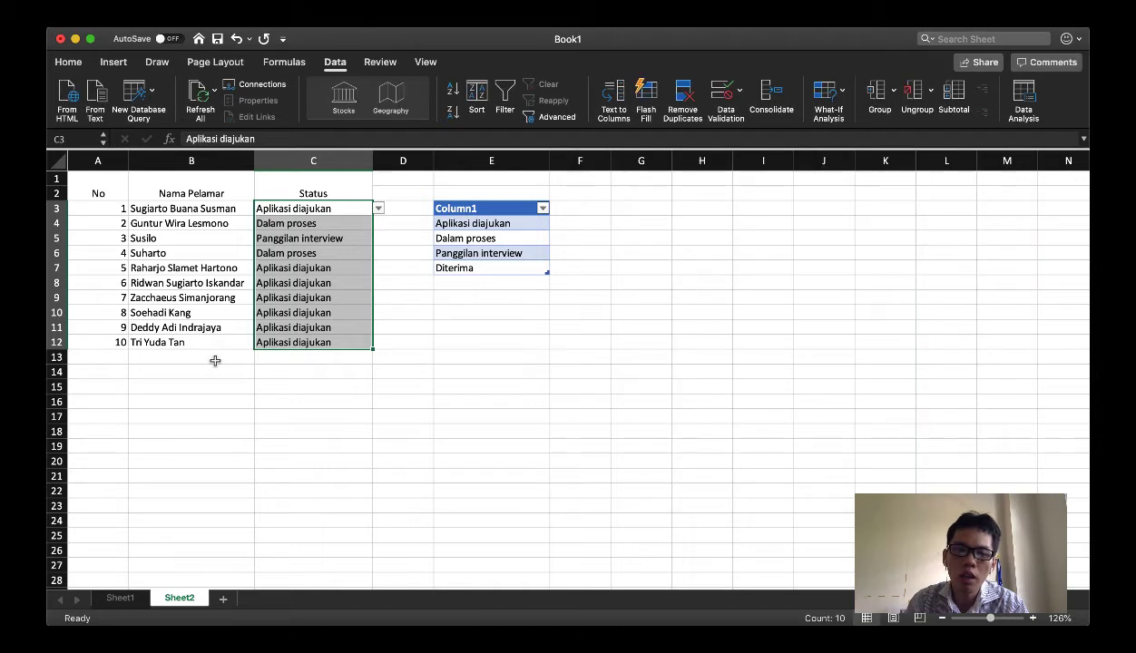
Check the options offered by the status dropdown in C3 without changing the chosen status
click(289, 236)
click(304, 209)
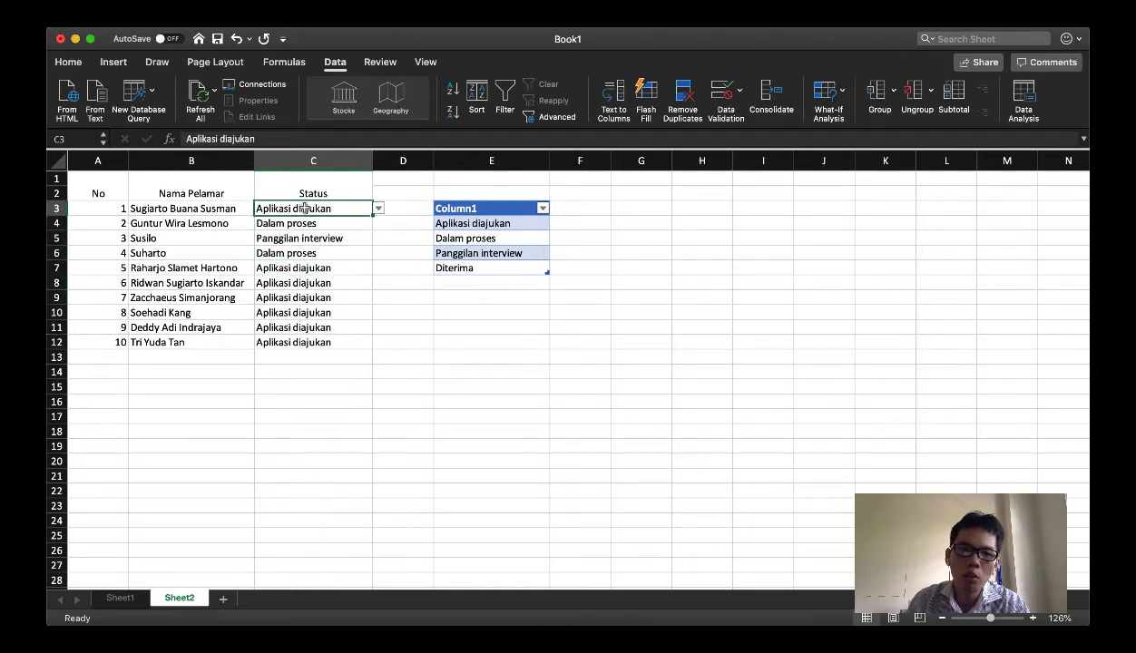
click(379, 210)
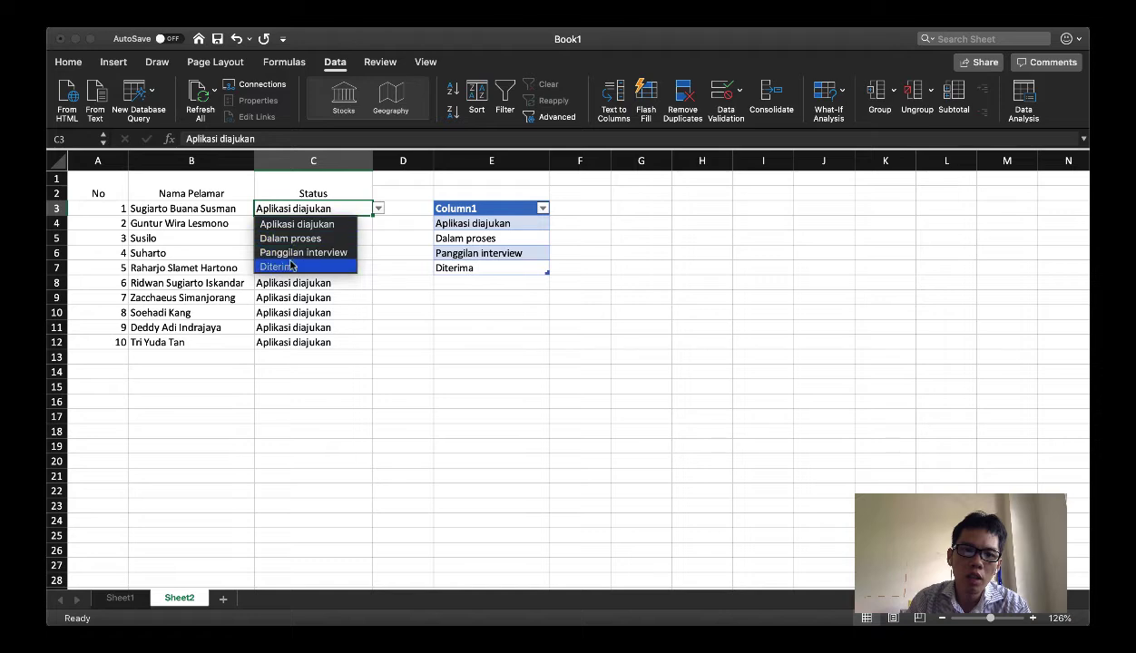
click(289, 208)
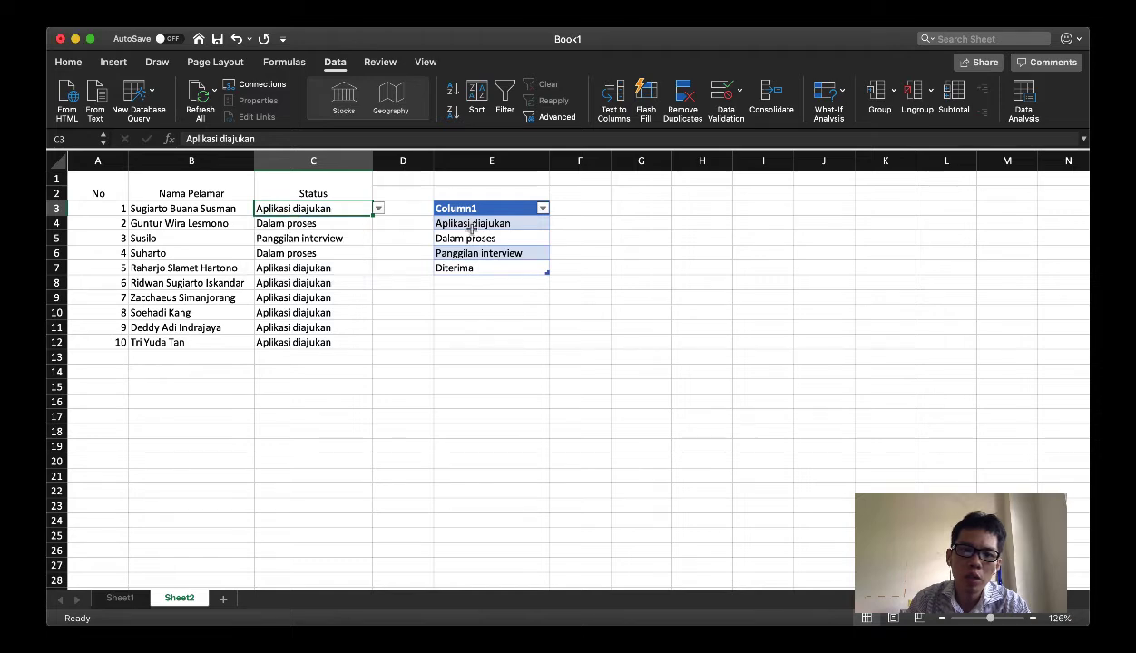
Add "Ditolak" in E8 as a new entry directly below the status table, then return to C3
click(501, 283)
text(Ditolak)
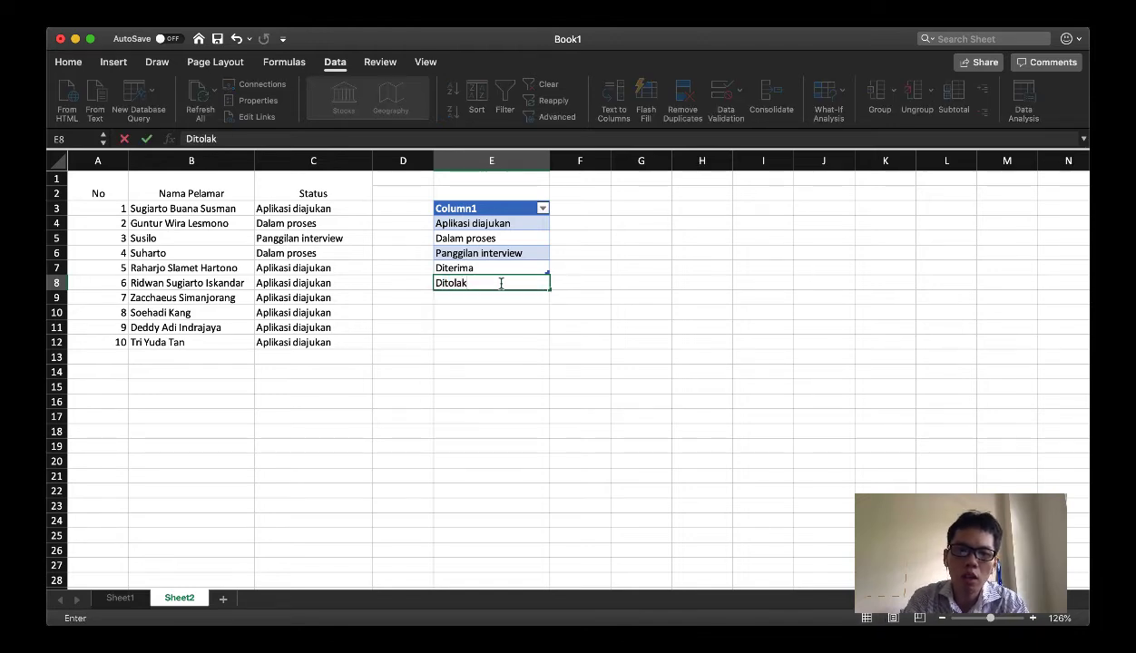
key(Return)
click(305, 208)
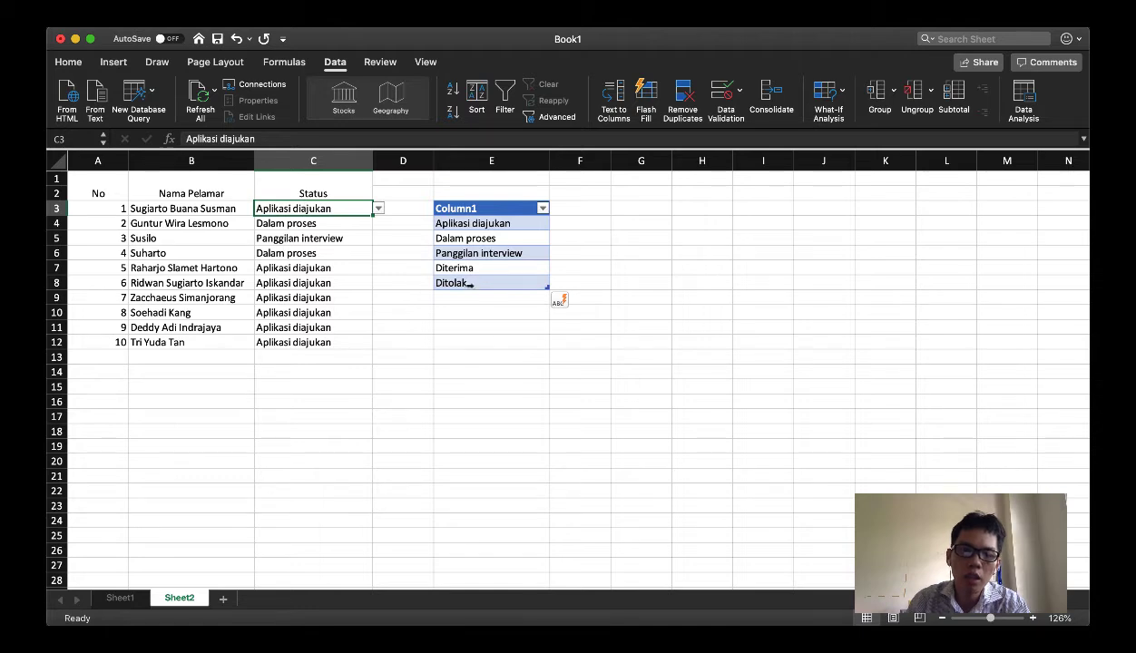
Choose "Ditolak" from the status dropdown in C3
click(377, 209)
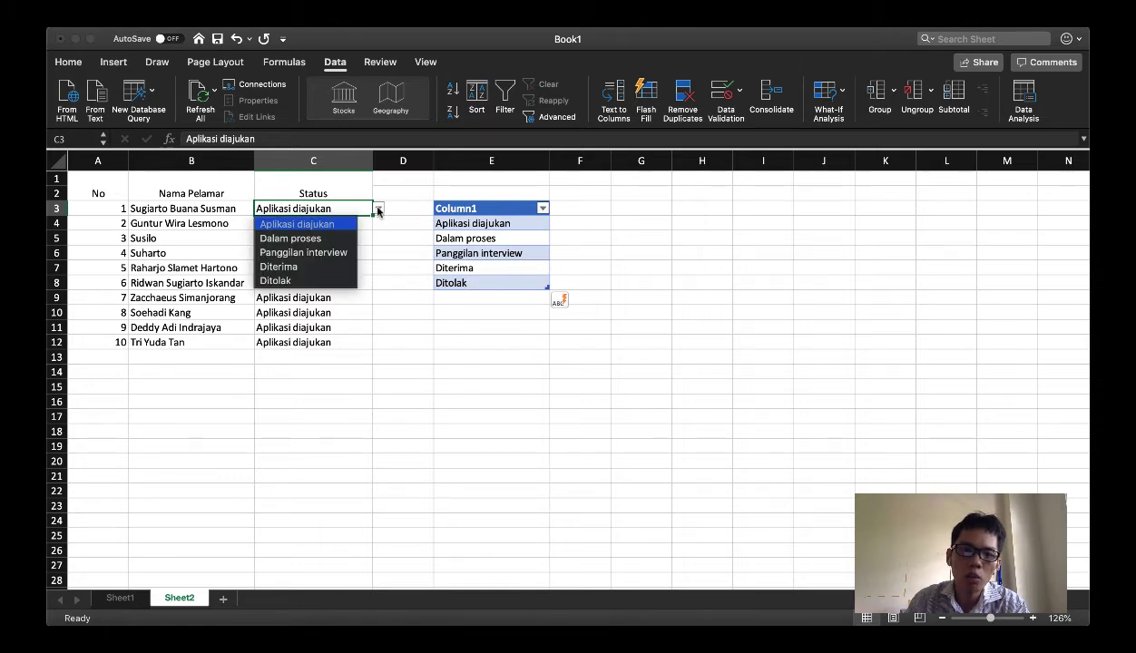
click(288, 282)
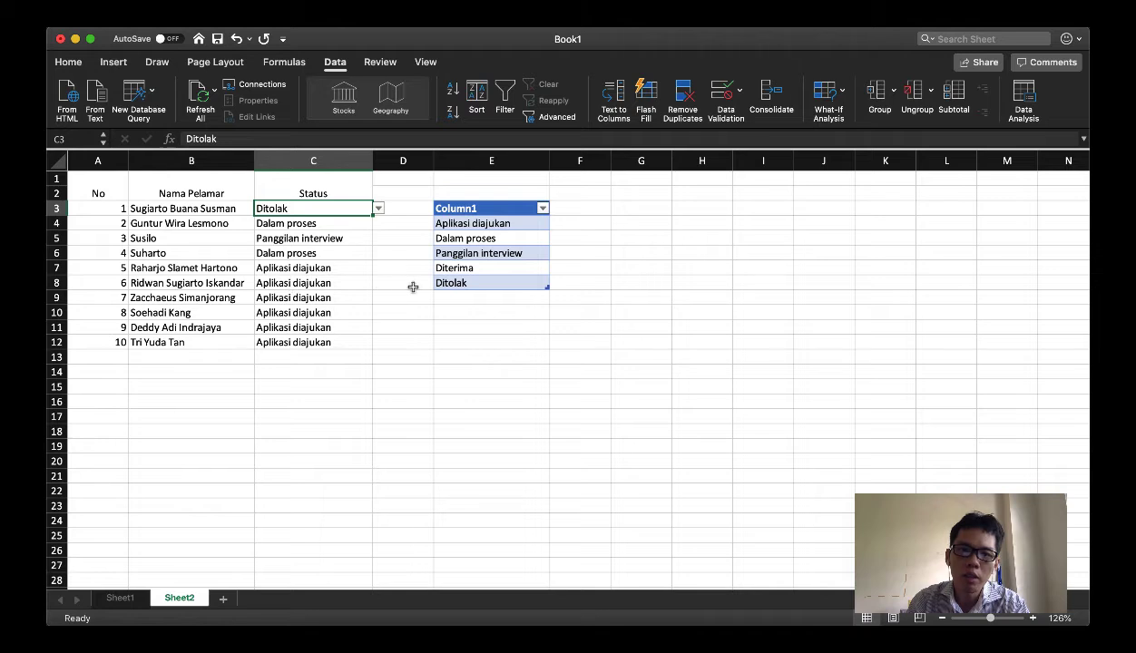
Add "Dipertimbangkan lebih lanjut" in E9 as a new entry directly below the status table
click(450, 297)
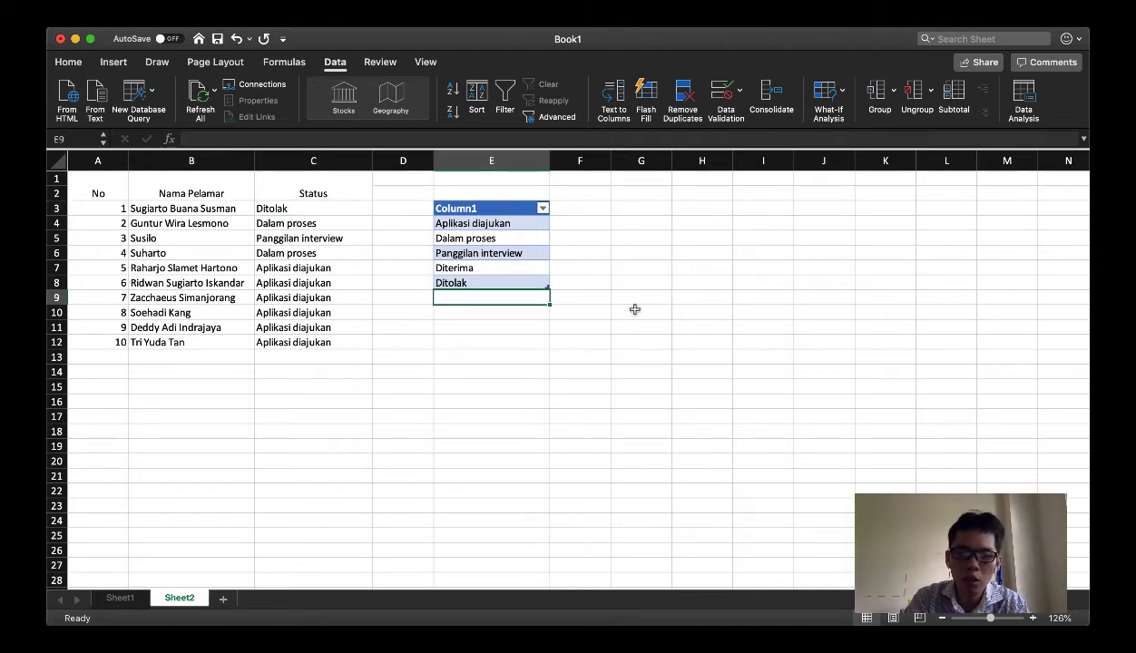
text(Diperti)
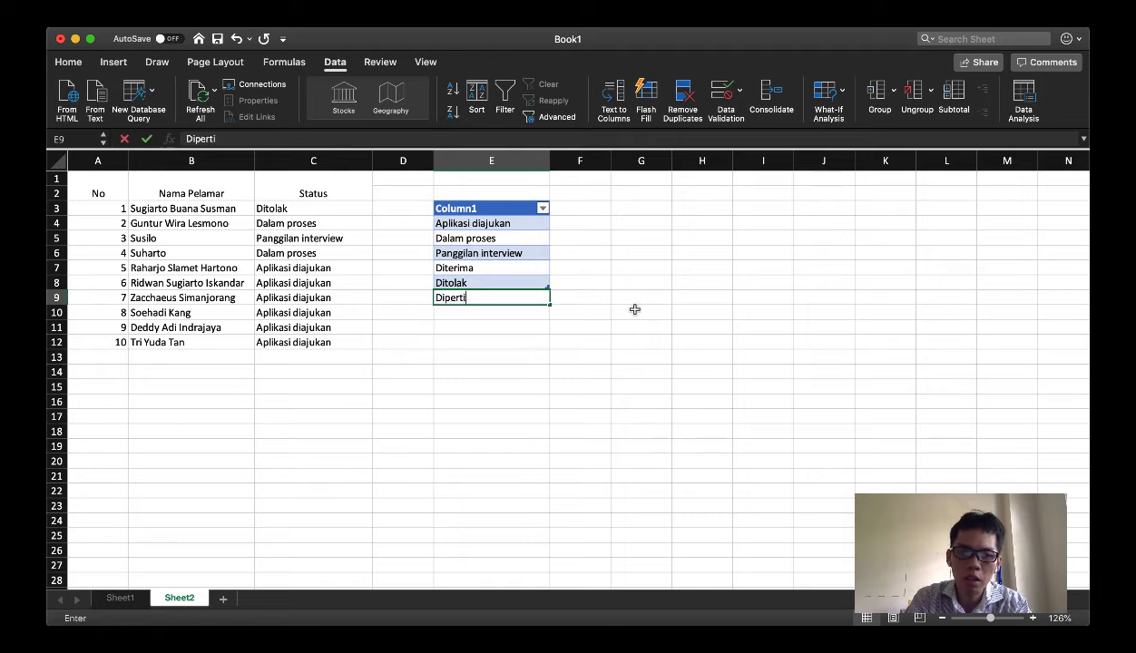
text(mbangkan)
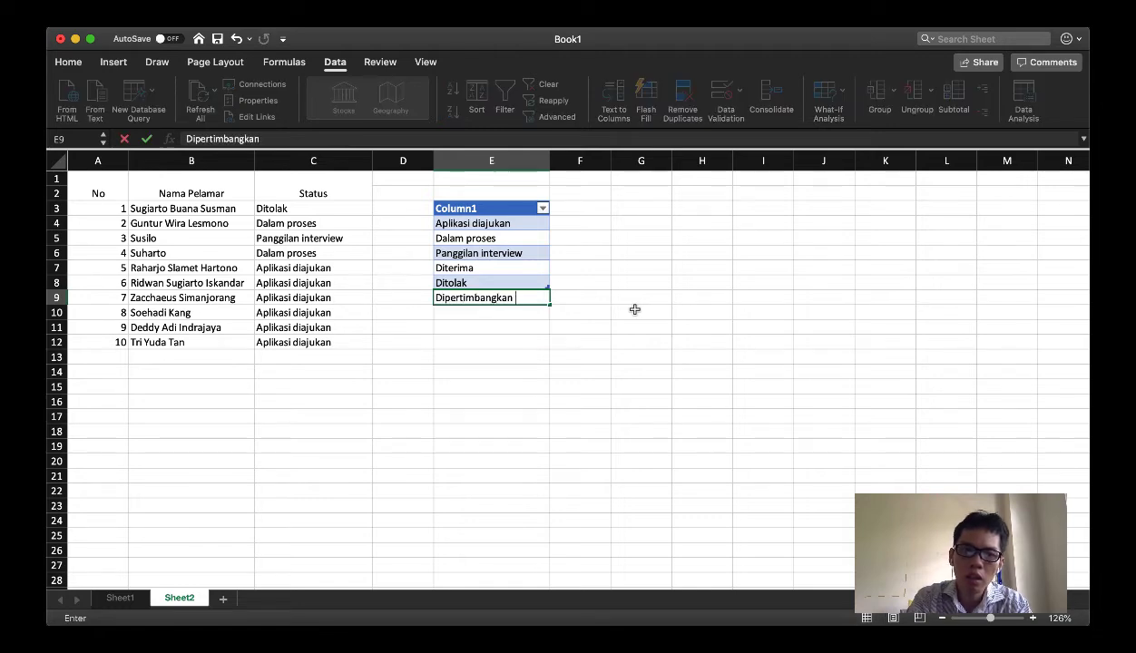
text( lebih lanjut)
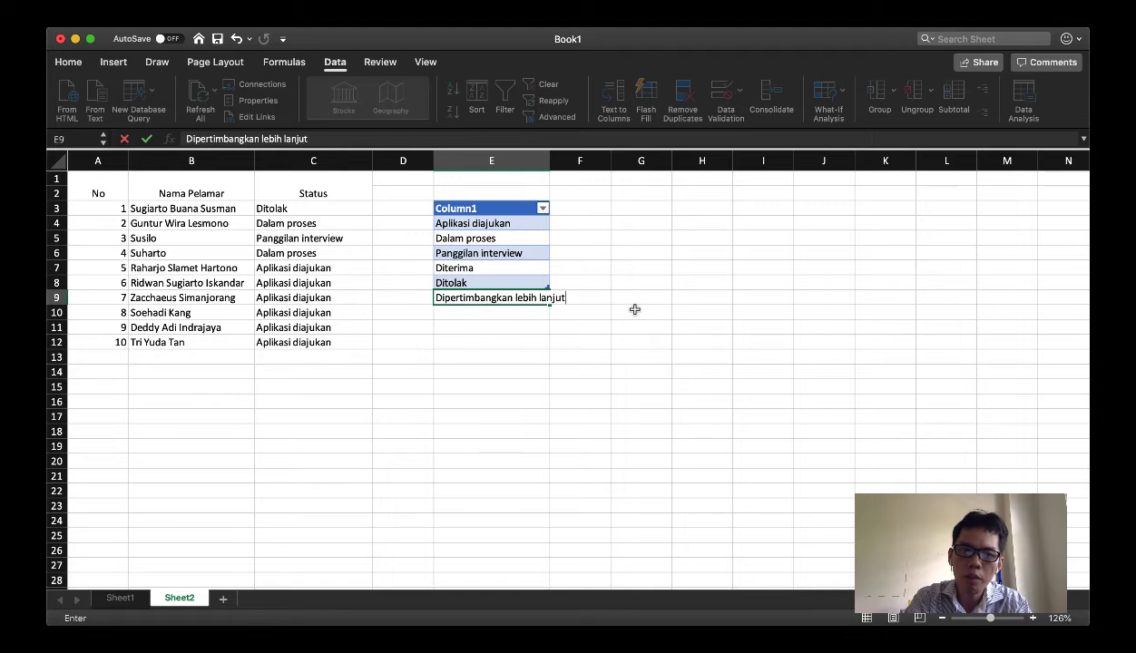
key(Return)
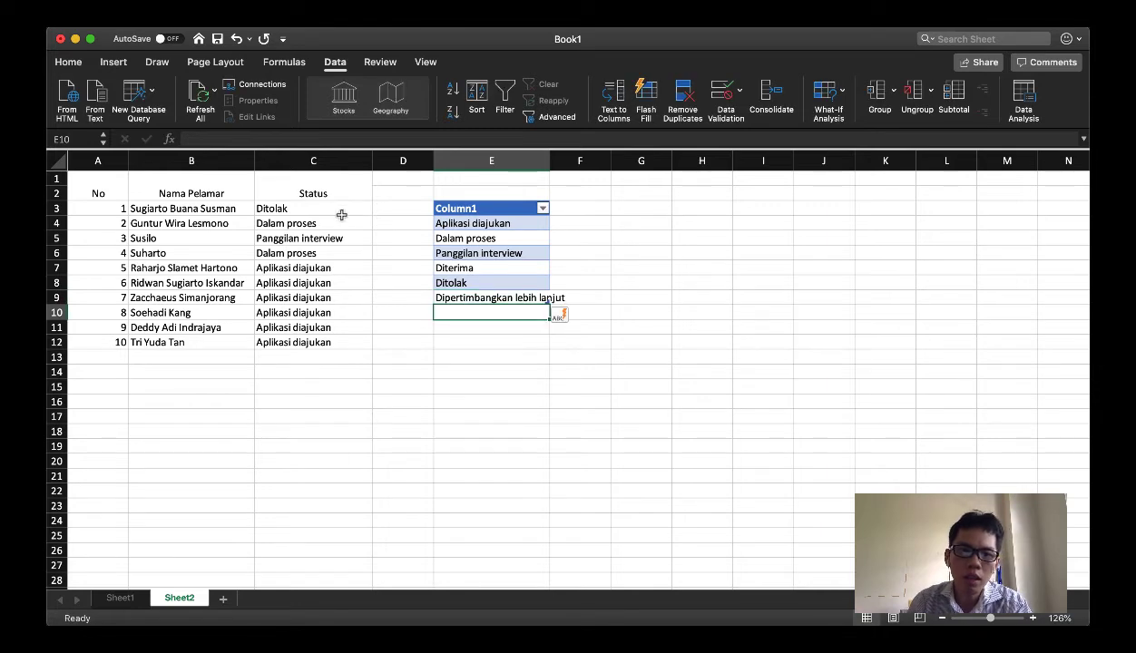
Check the status dropdown in C3 for the newly added option without changing the chosen status
click(308, 208)
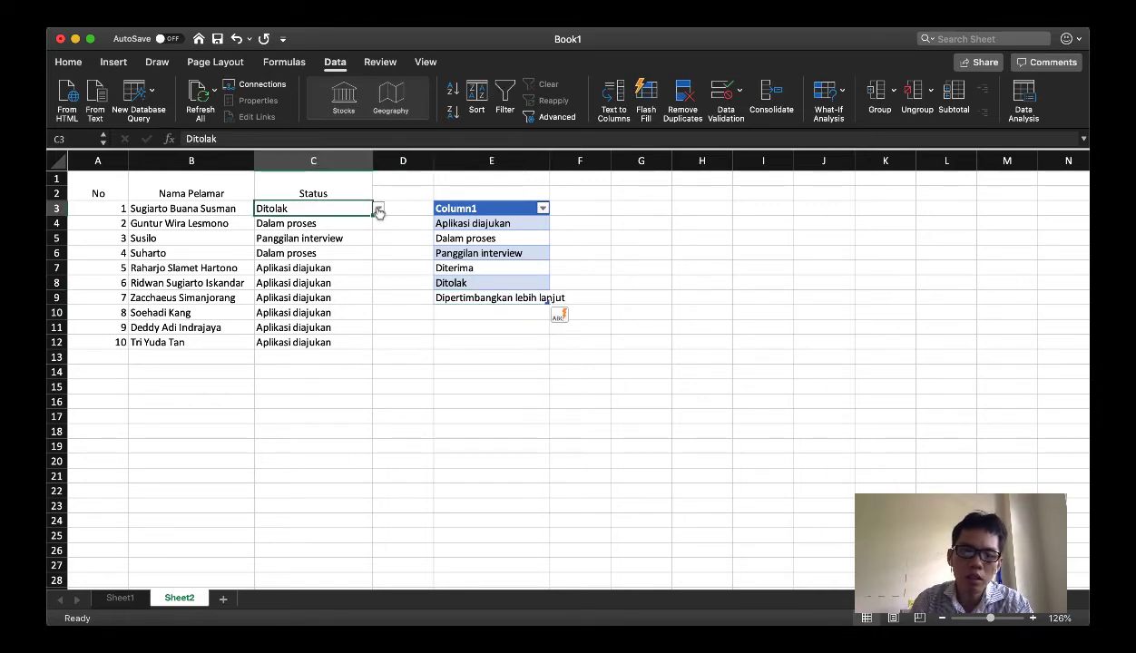
click(378, 209)
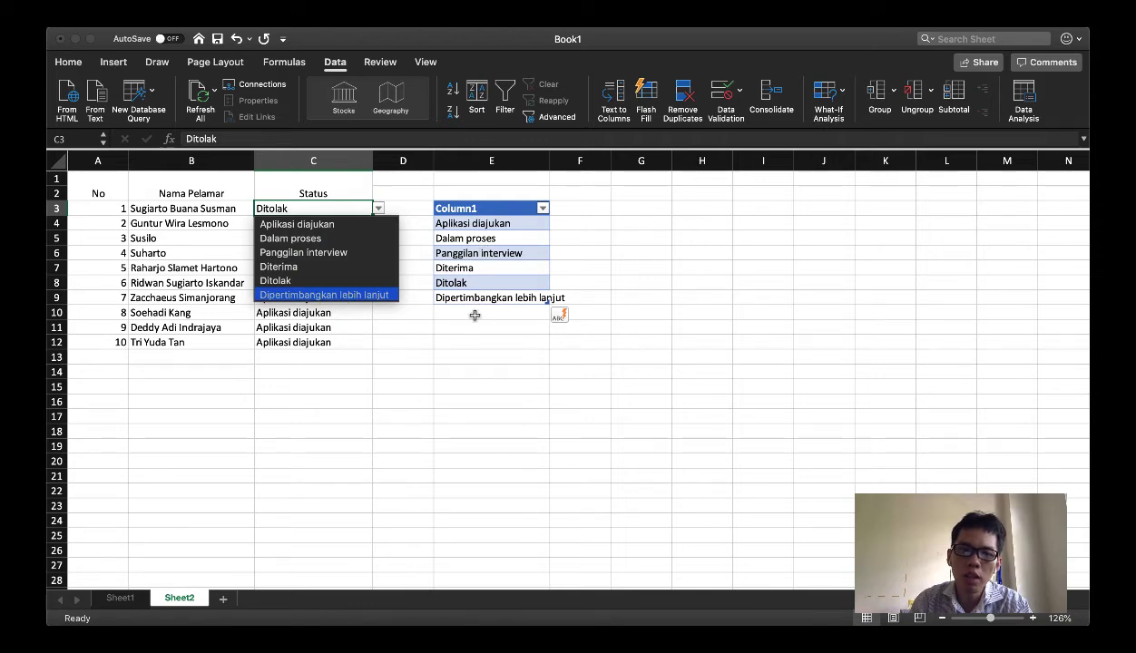
click(399, 323)
Choose "Dipertimbangkan lebih lanjut" as the status in C6 and "Ditolak" as the status in C10
click(309, 252)
click(378, 254)
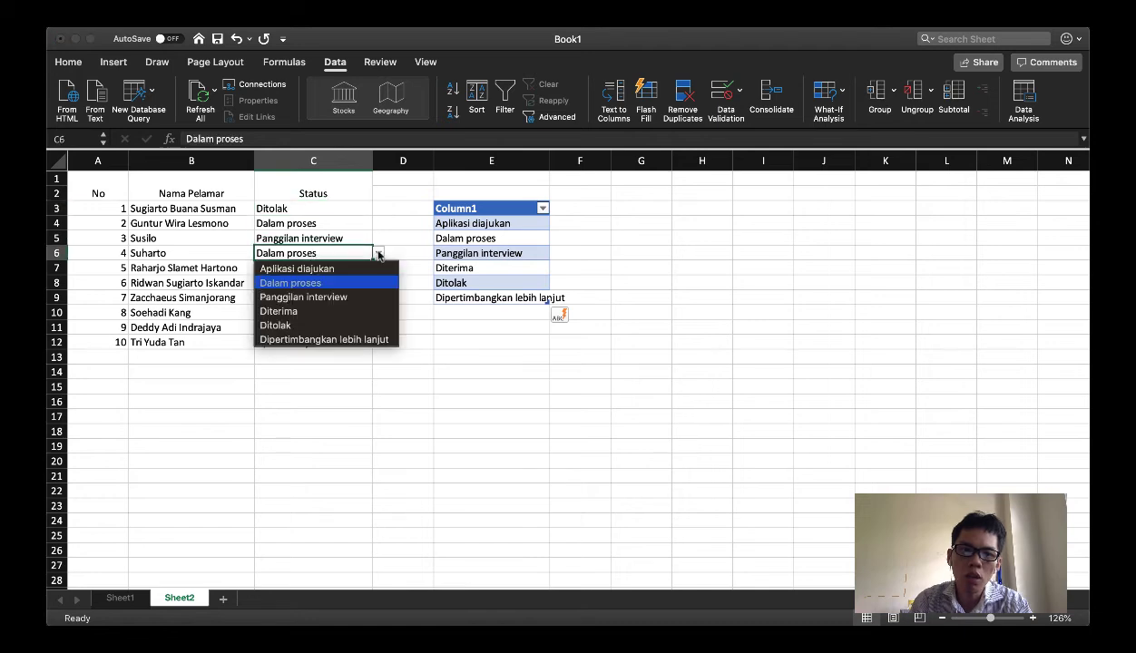
click(325, 337)
click(349, 313)
click(378, 313)
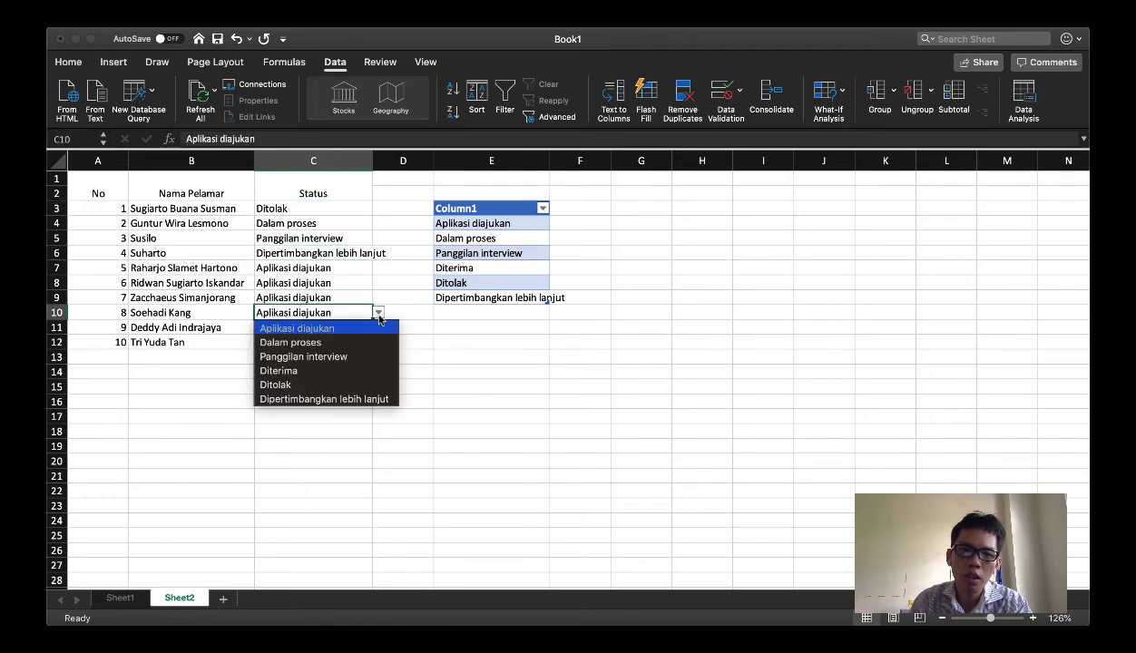
click(308, 377)
click(383, 354)
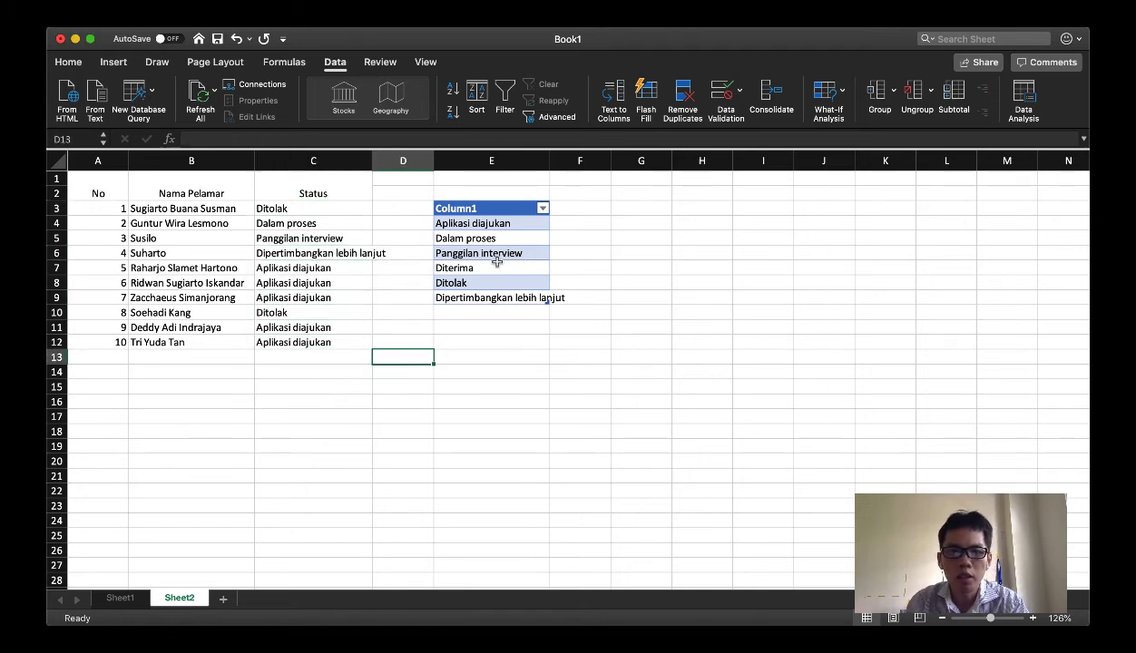
Select the status table's data, add a new blank worksheet after Sheet2, and return to Sheet2
click(477, 215)
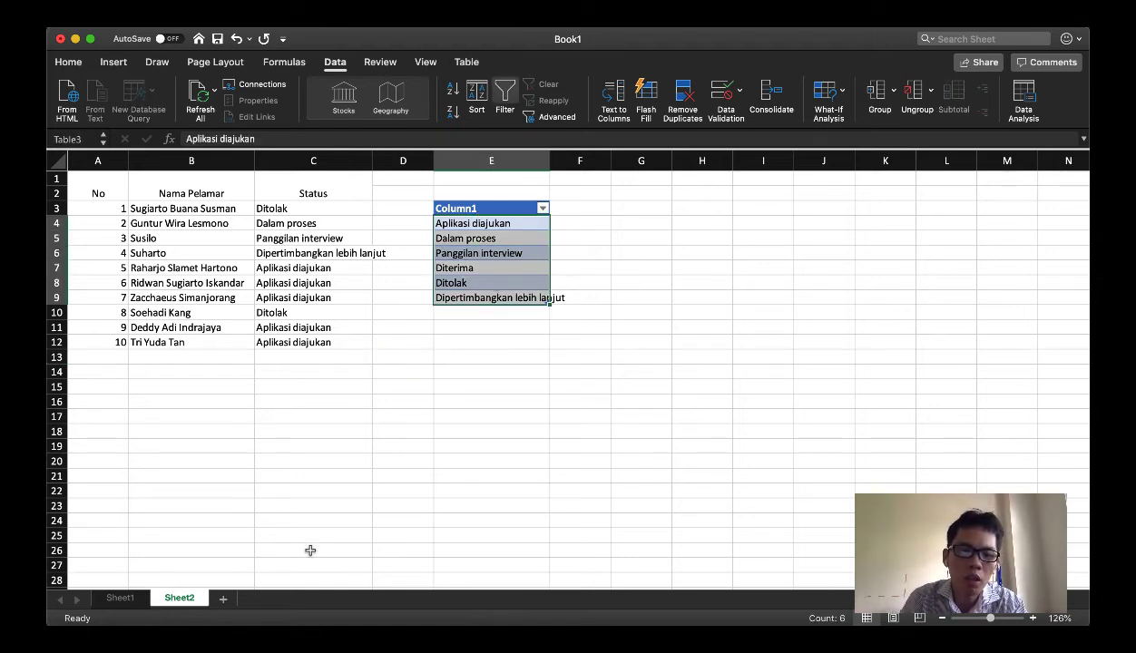
click(220, 599)
click(177, 599)
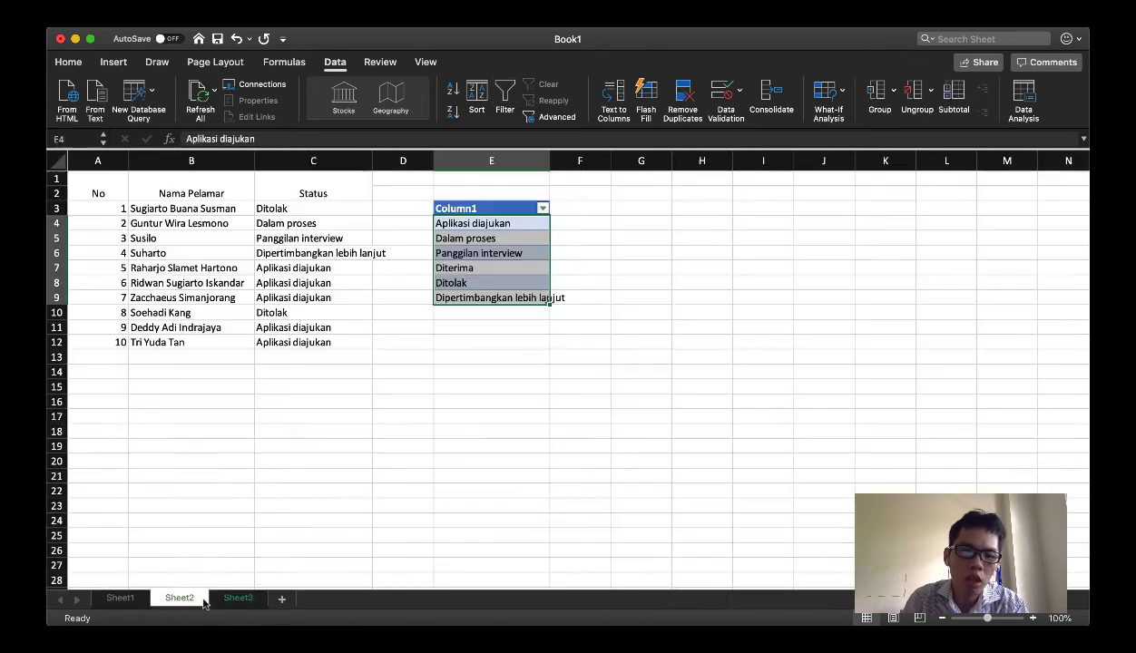
click(235, 599)
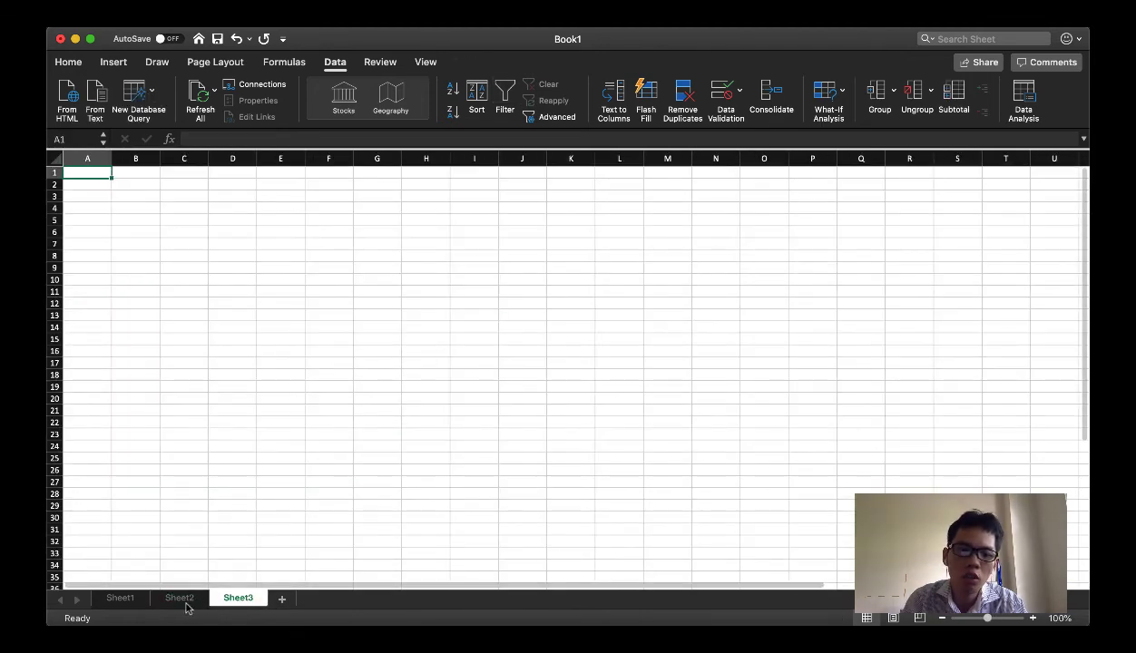
click(182, 598)
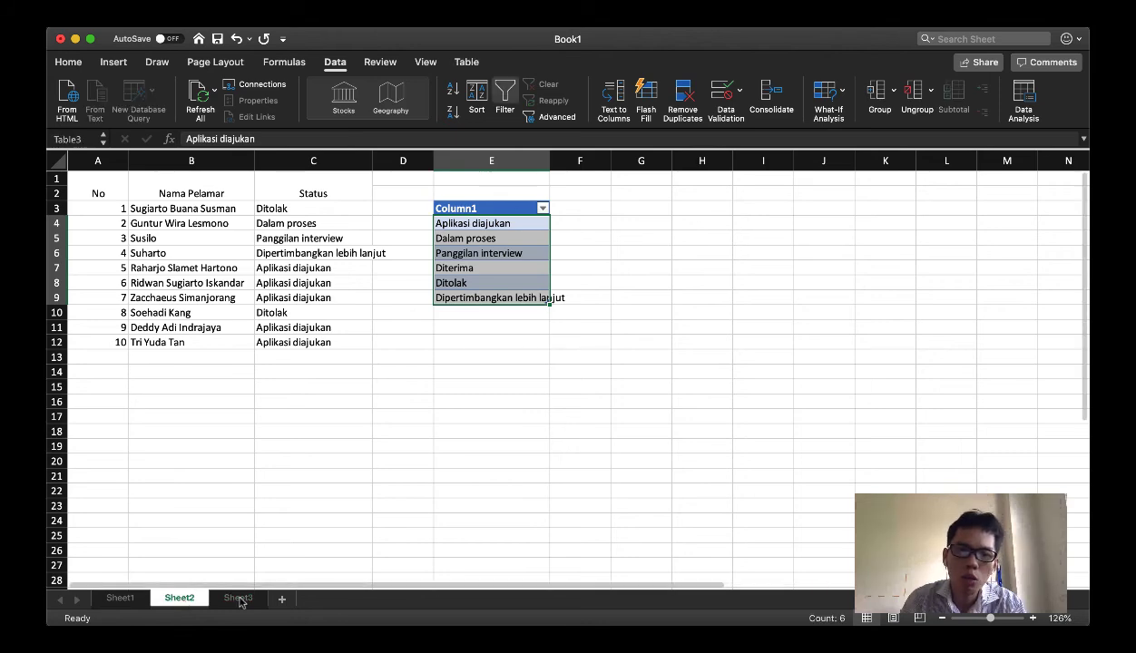
click(238, 599)
click(177, 598)
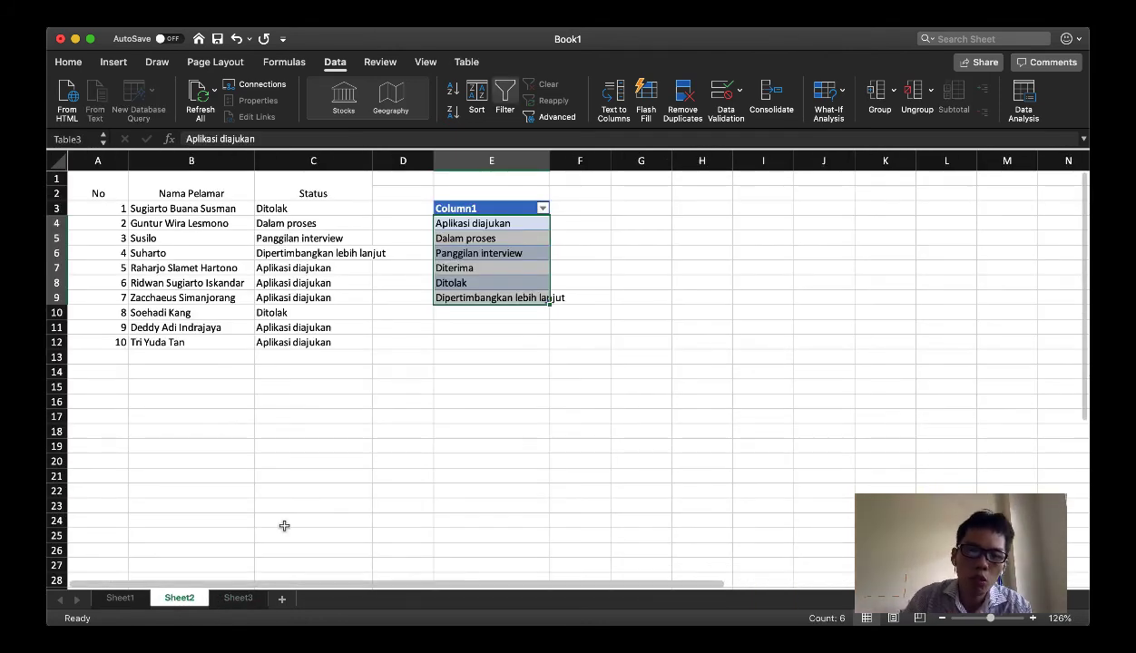
Change the status in C3 to "Panggilan interview" and then to "Dalam proses" using the dropdown
click(312, 206)
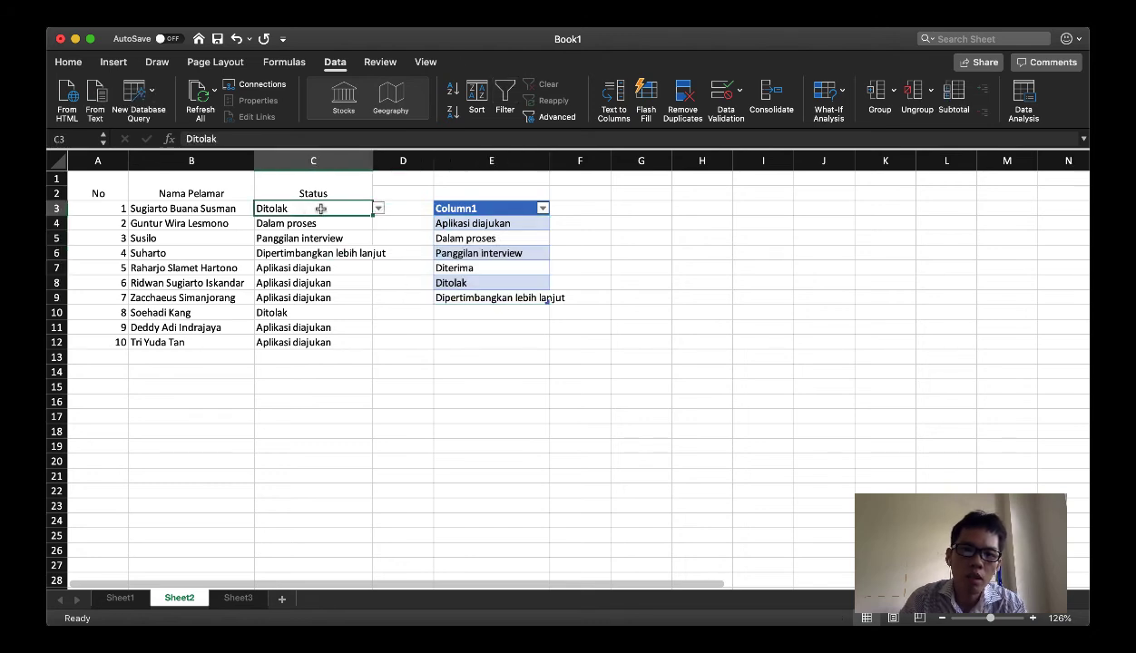
click(373, 208)
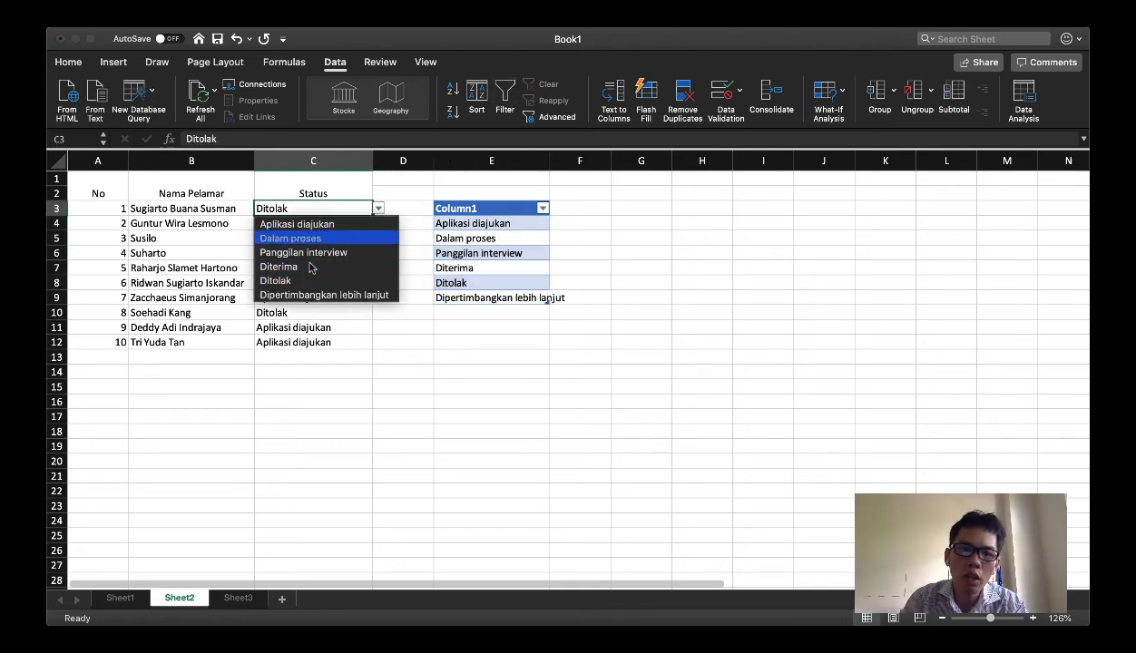
click(306, 252)
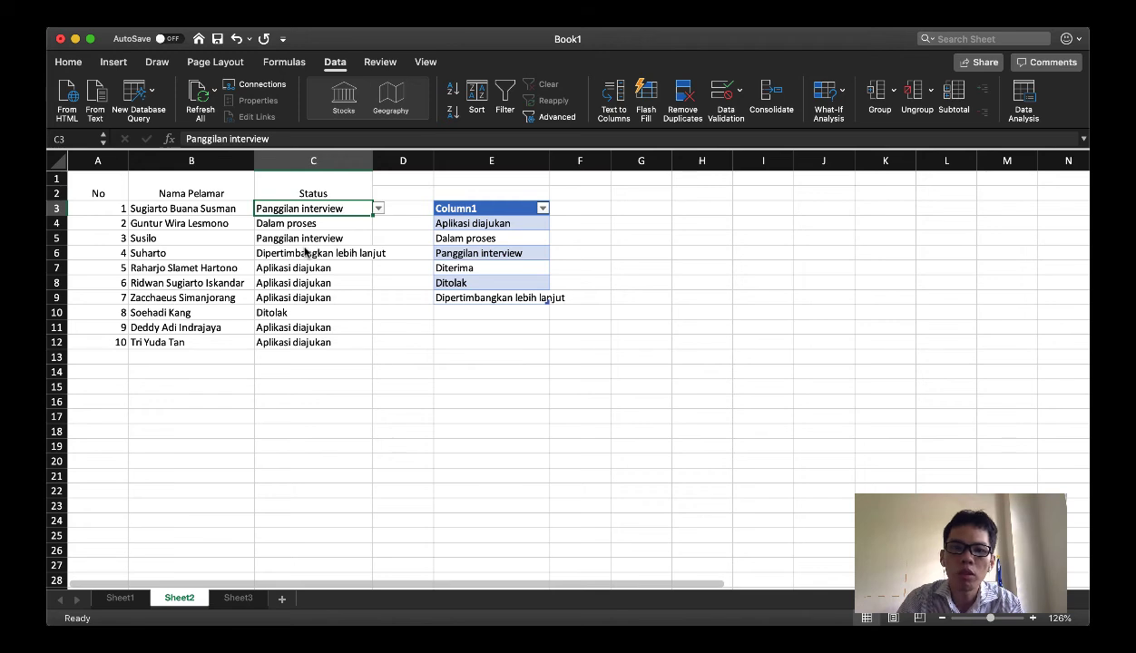
click(375, 210)
click(302, 236)
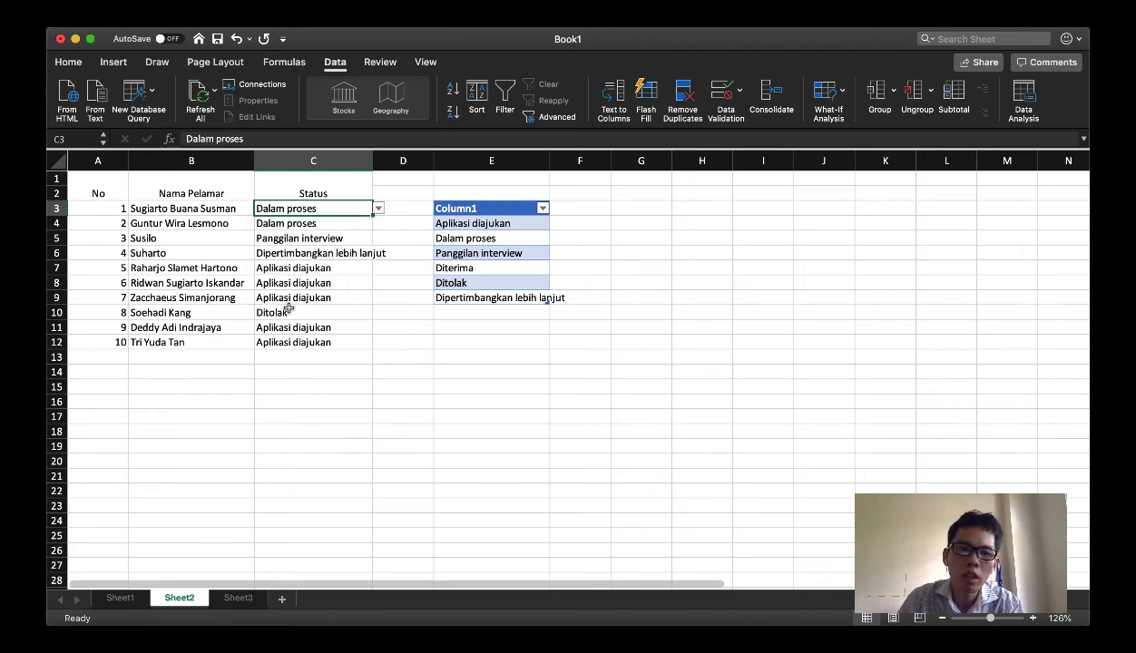
Try to enter the unlisted status "Abcd" in C3, retry it once, and cancel the entry
click(290, 282)
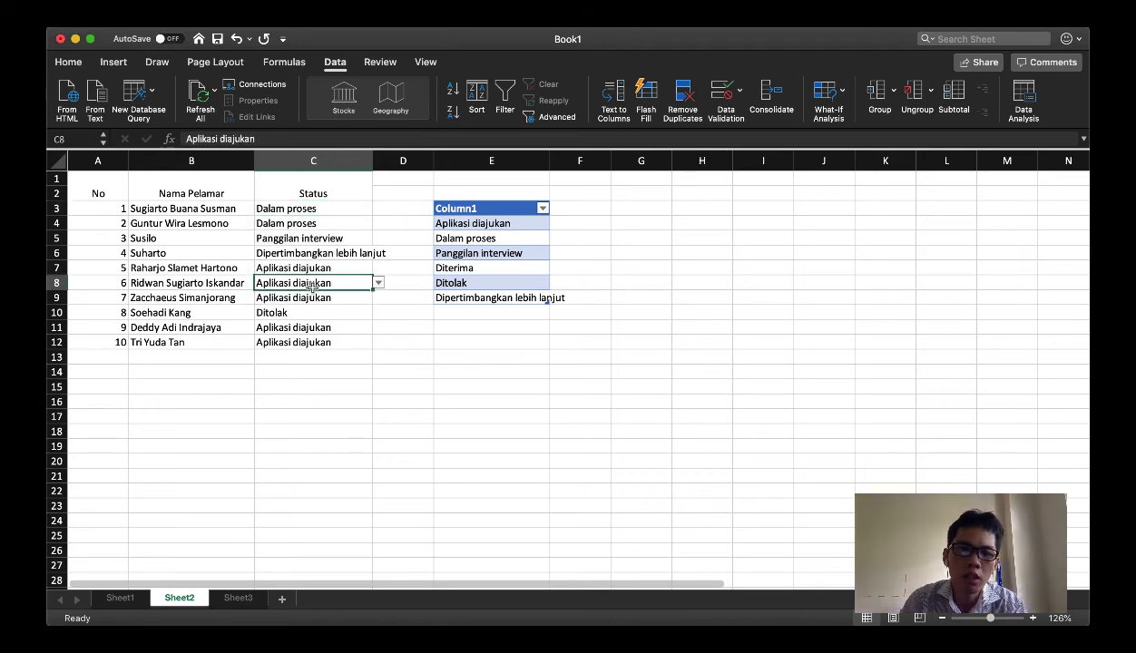
click(313, 209)
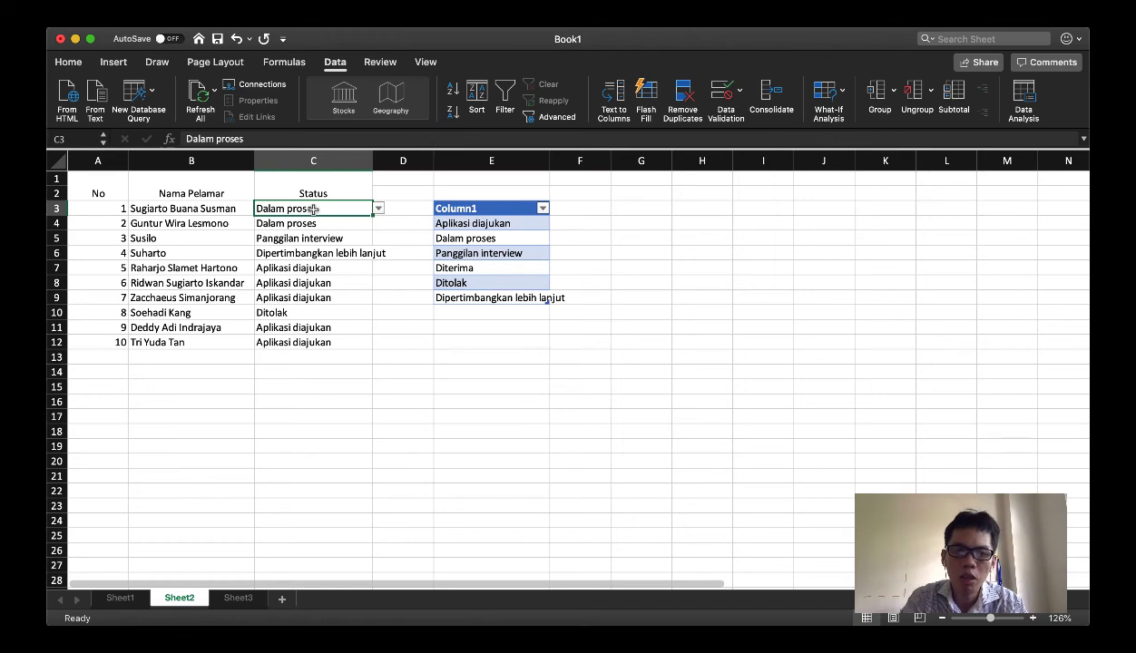
text(Abcd)
key(Return)
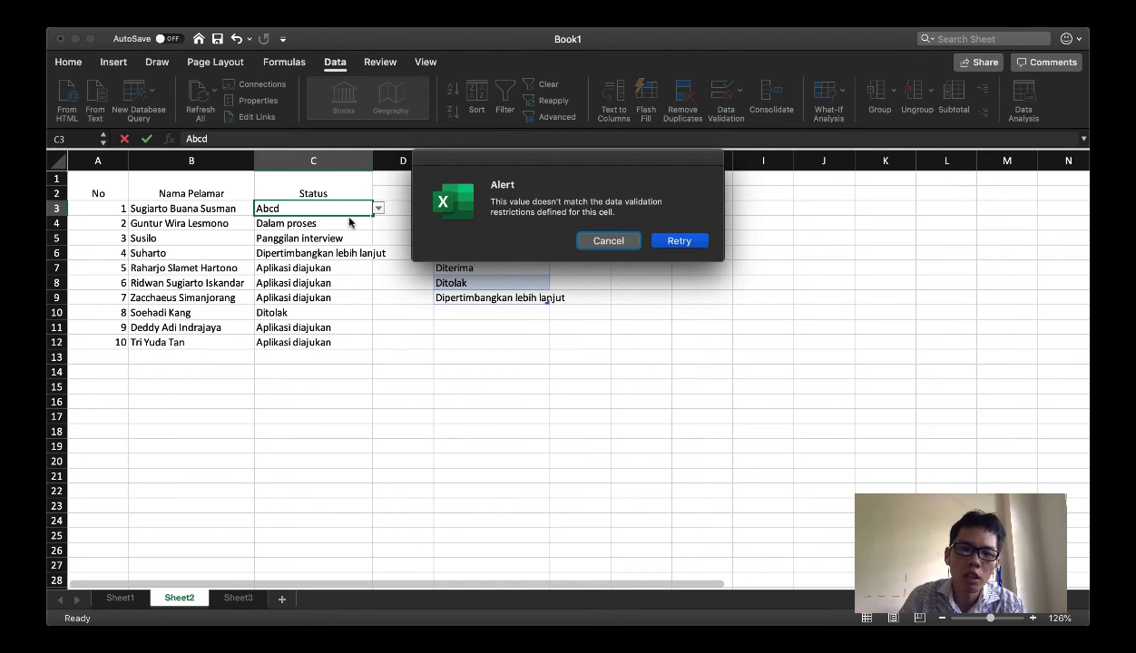
click(655, 244)
click(285, 210)
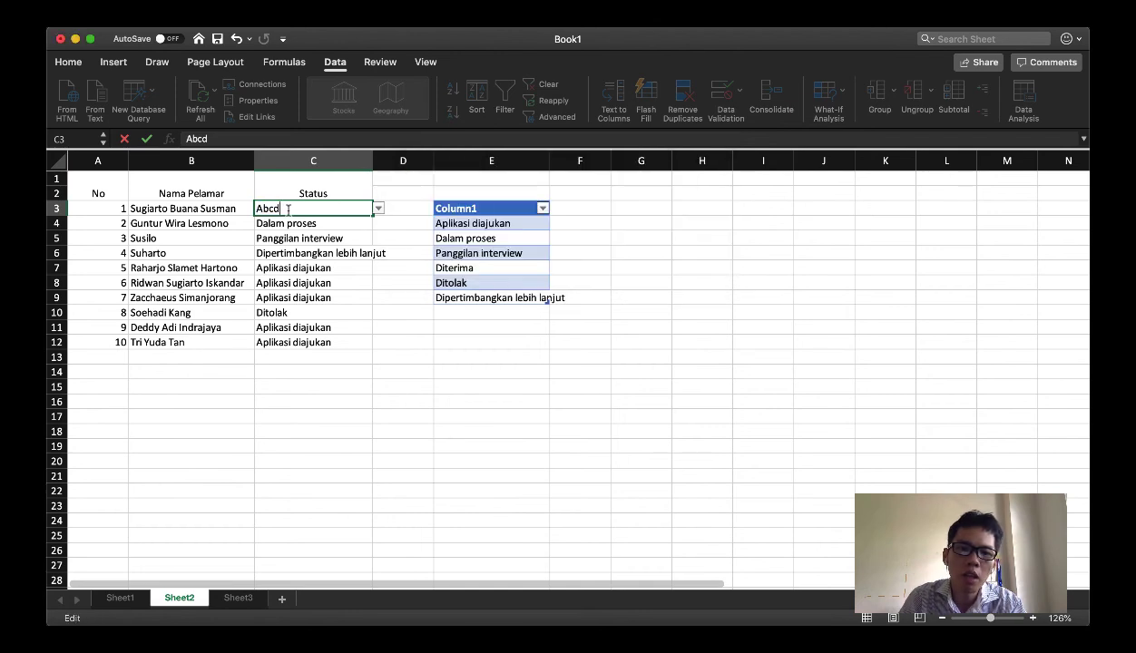
double_click(269, 209)
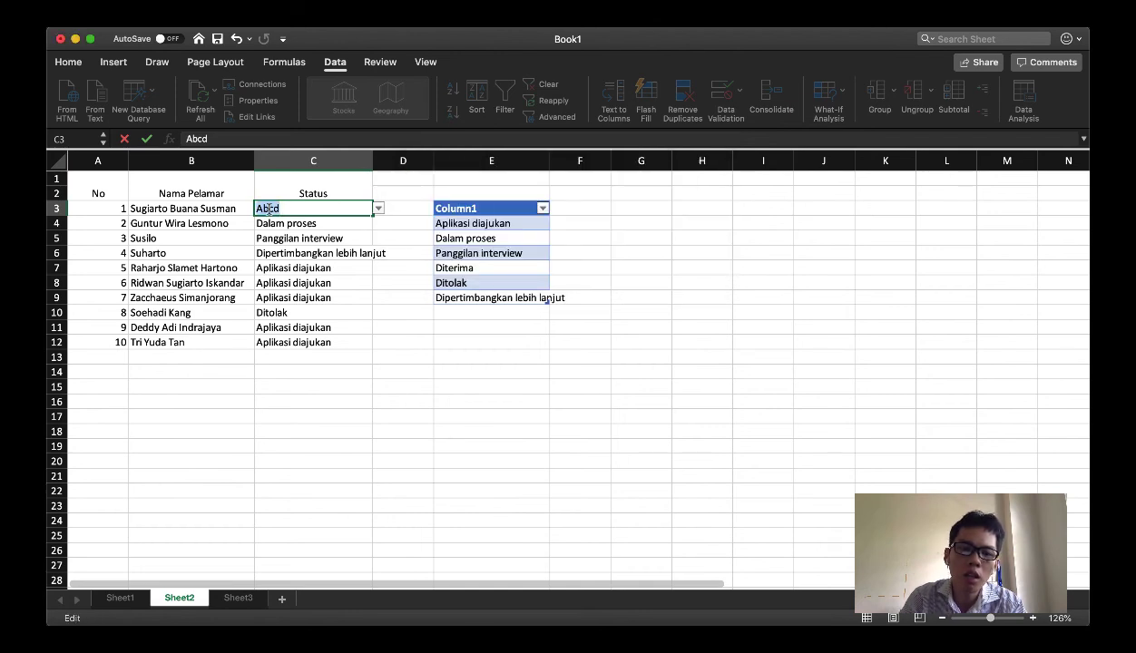
key(Return)
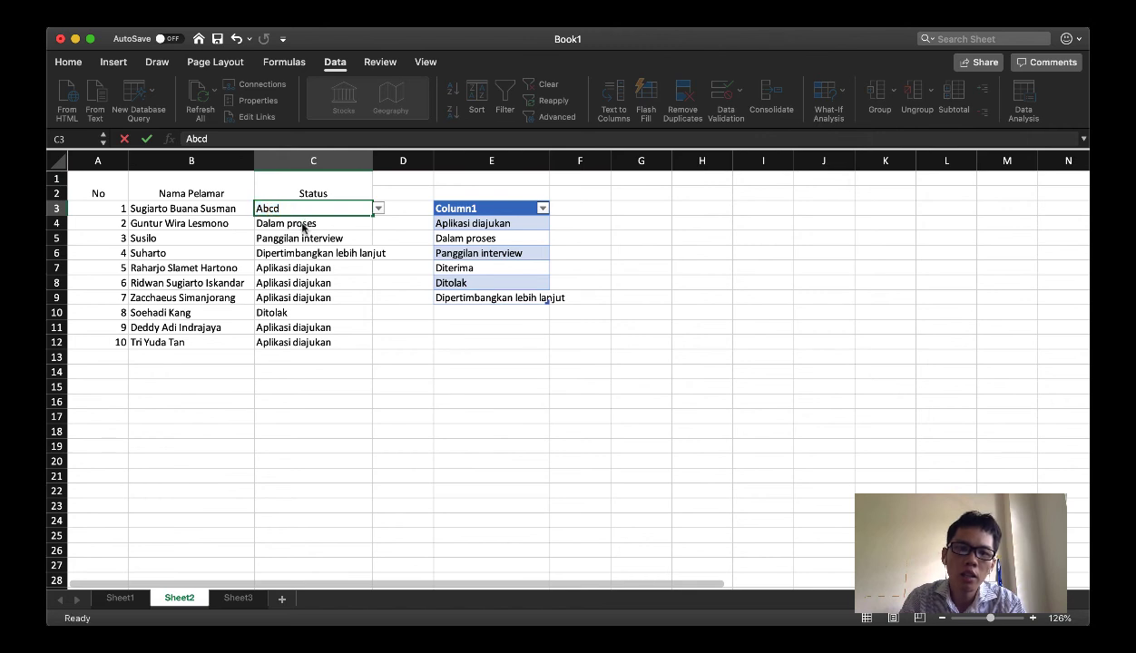
click(622, 243)
Choose "Aplikasi diajukan" from the status dropdown in C3
click(378, 209)
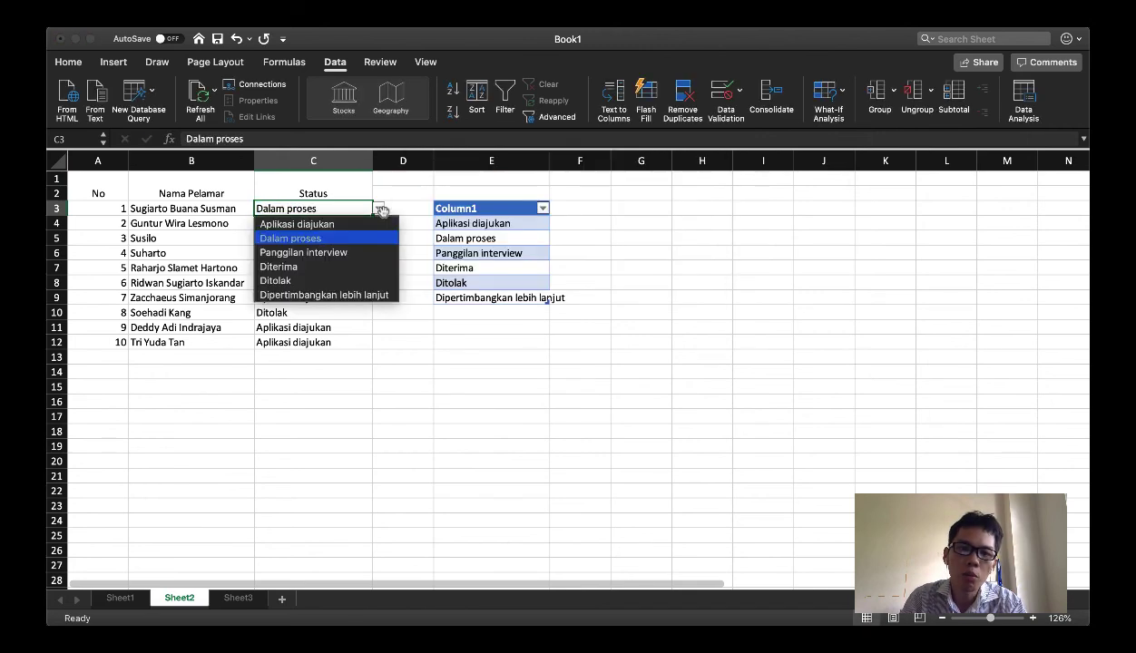
click(307, 223)
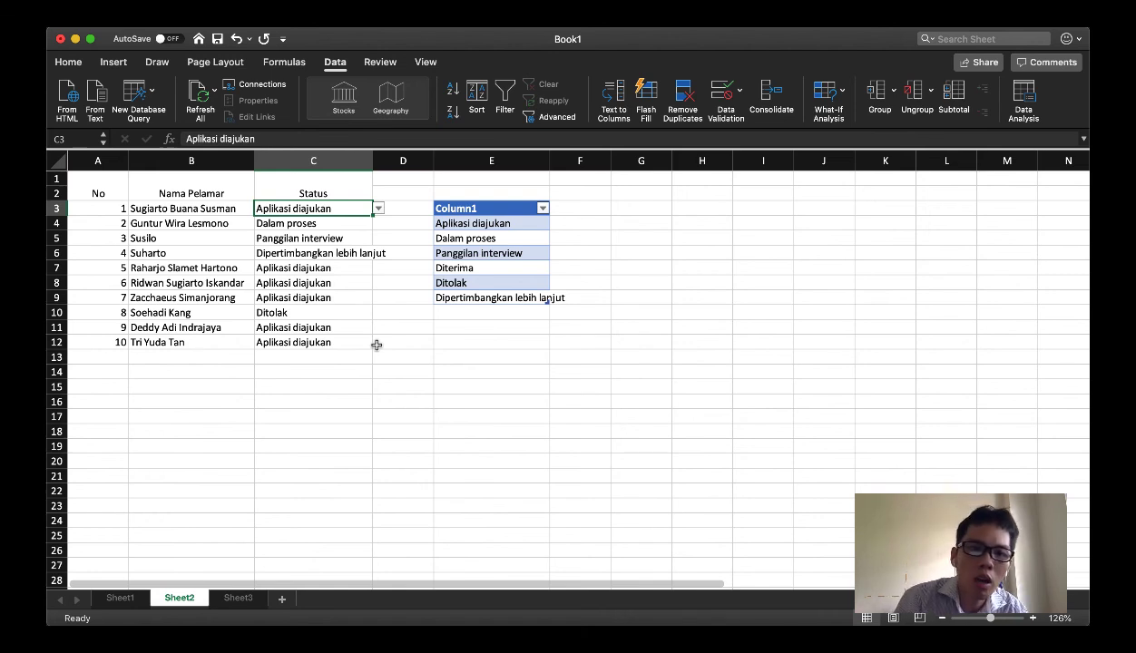
Widen the Status column C to fit its longest entry, "Dipertimbangkan lebih lanjut"
click(336, 223)
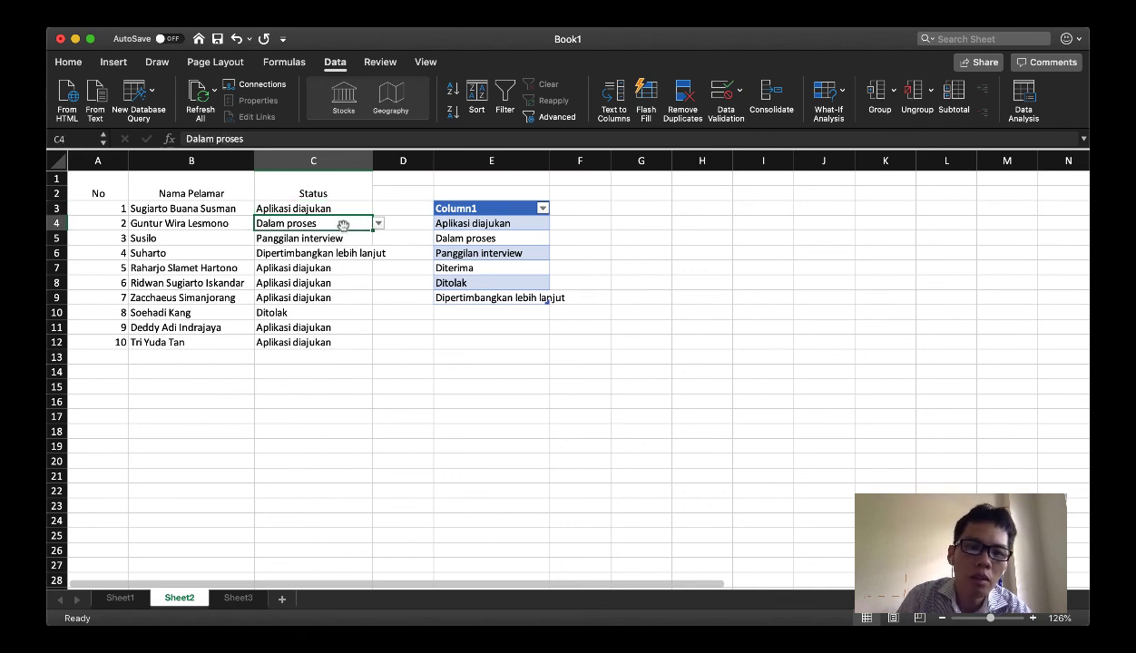
click(346, 238)
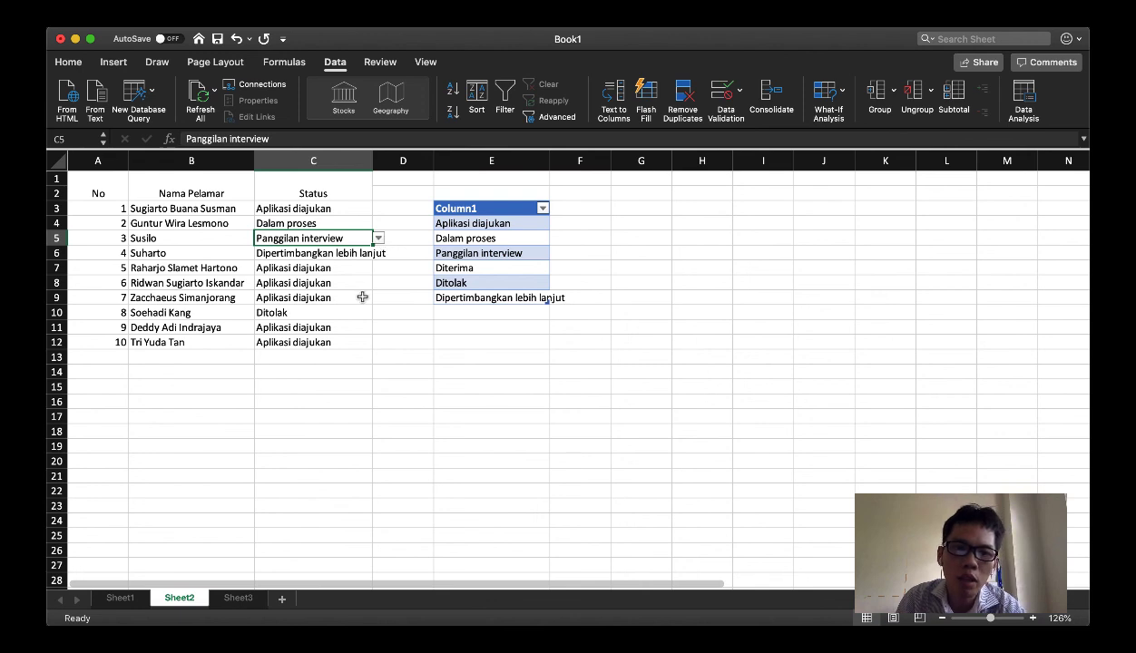
drag(374, 158, 398, 158)
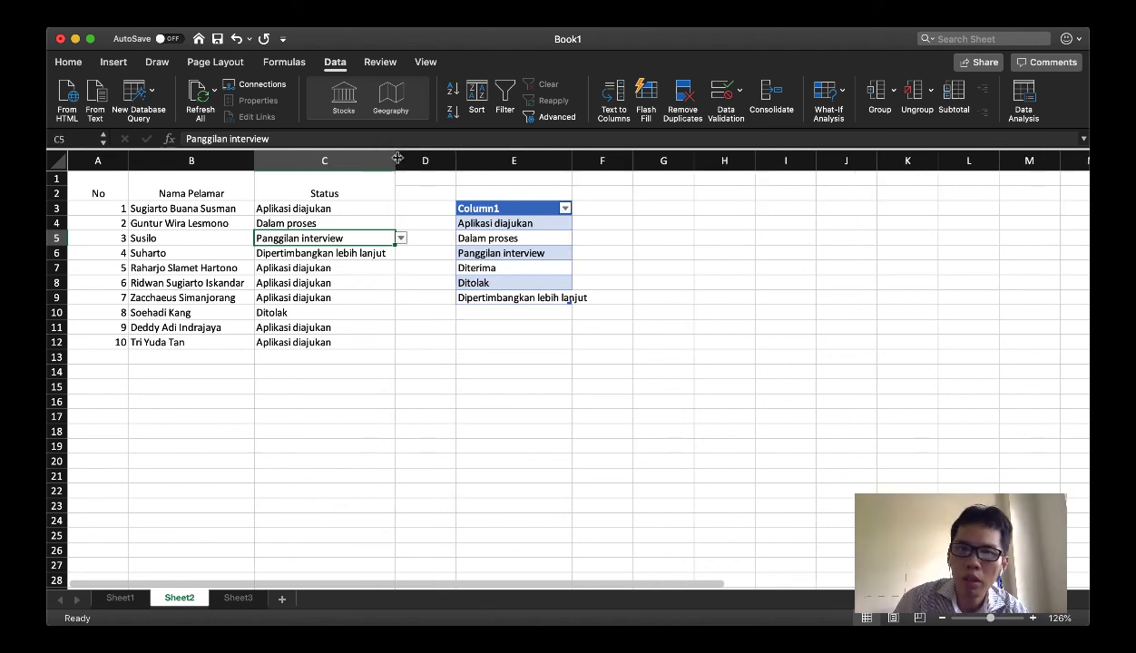